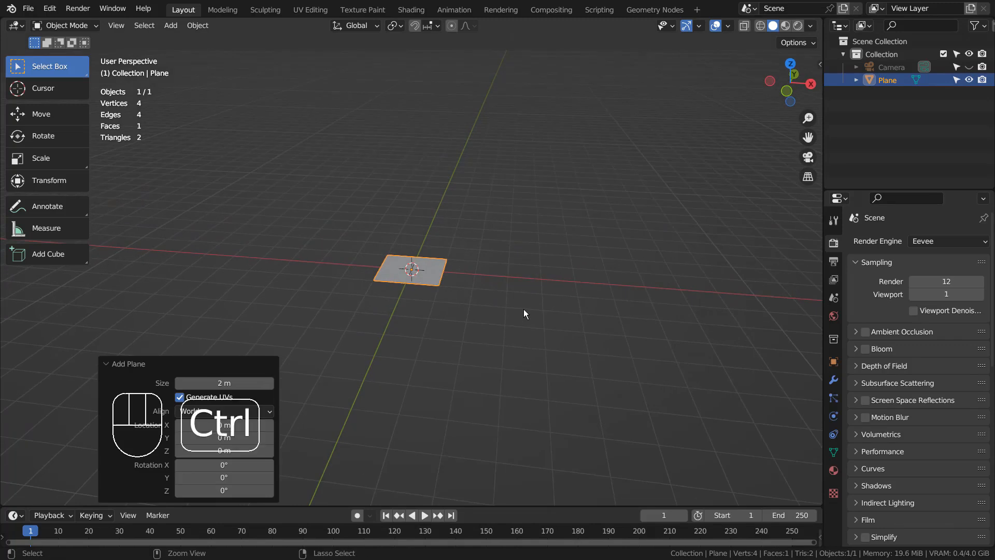
Add a level 3 subdivision to the plane and scale it up uniformly by about 7.6
key(ctrl+3)
key(s)
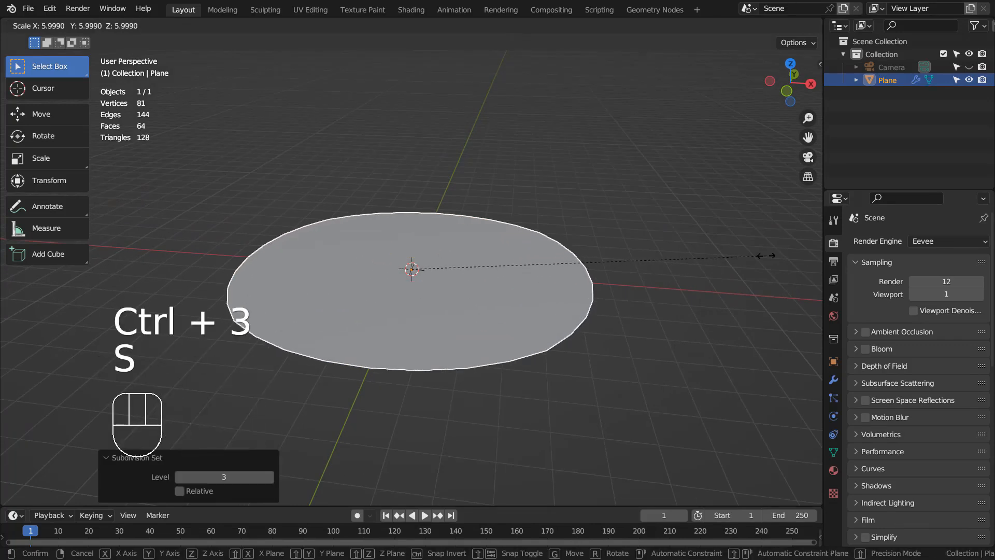
click(375, 243)
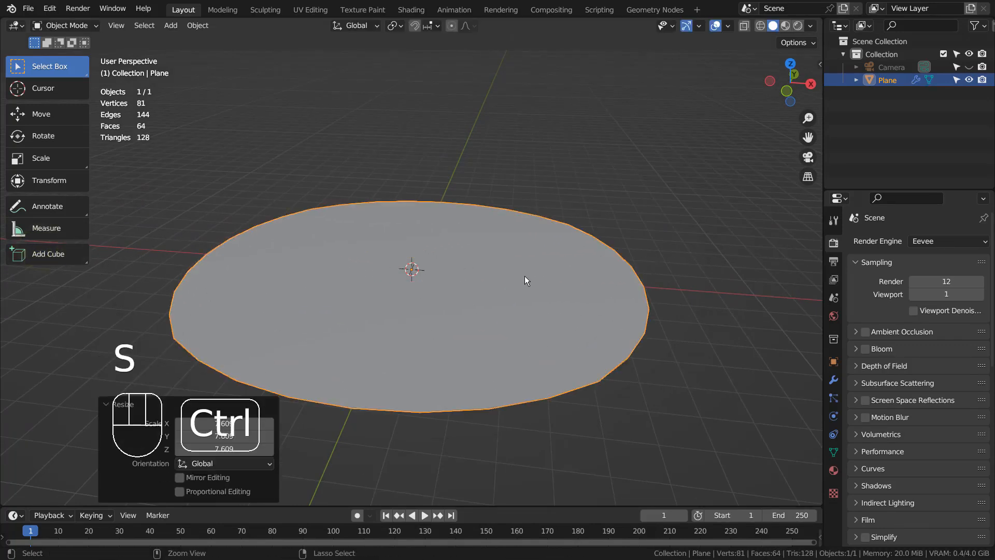
Raise the disc's subdivision level to 4 and shade it smooth
key(ctrl+4)
right_click(540, 285)
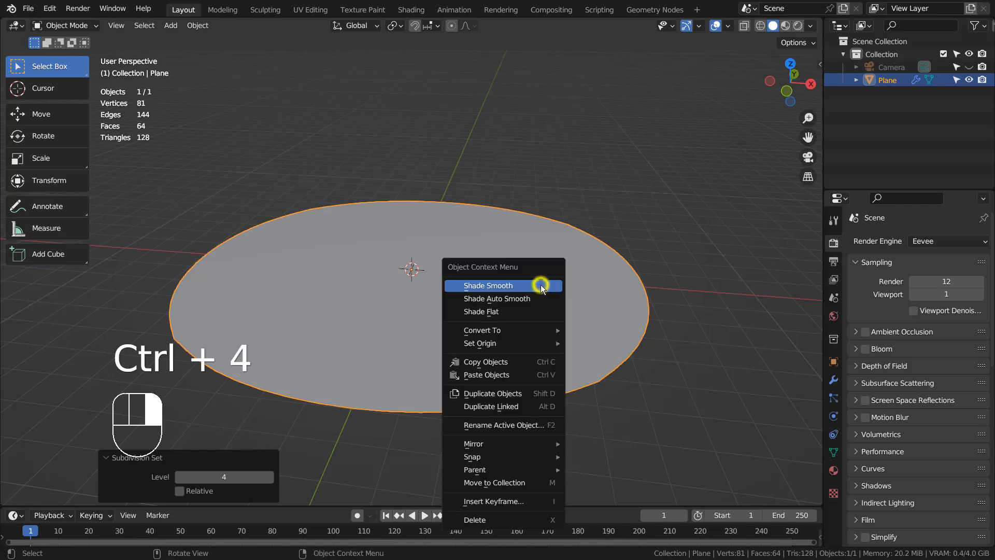
click(540, 285)
click(714, 356)
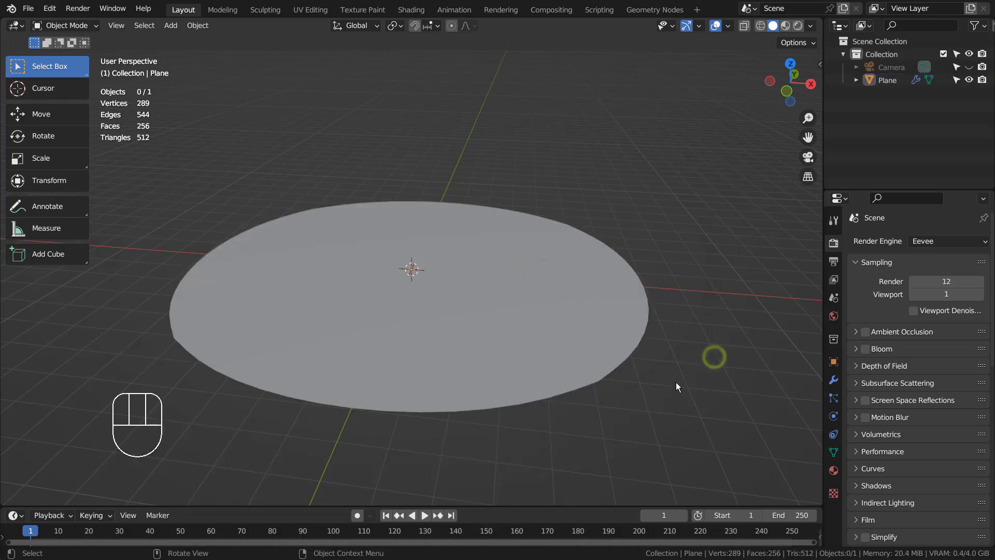
Add a mesh cylinder at the disc's centre and stretch it along Z by about 4.15
middle_drag(675, 381, 645, 379)
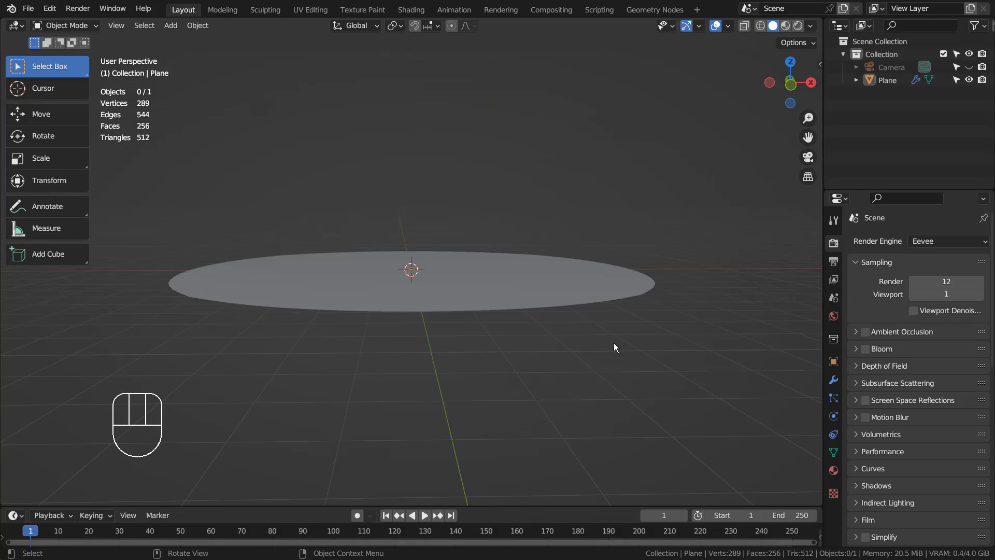
key(shift+a)
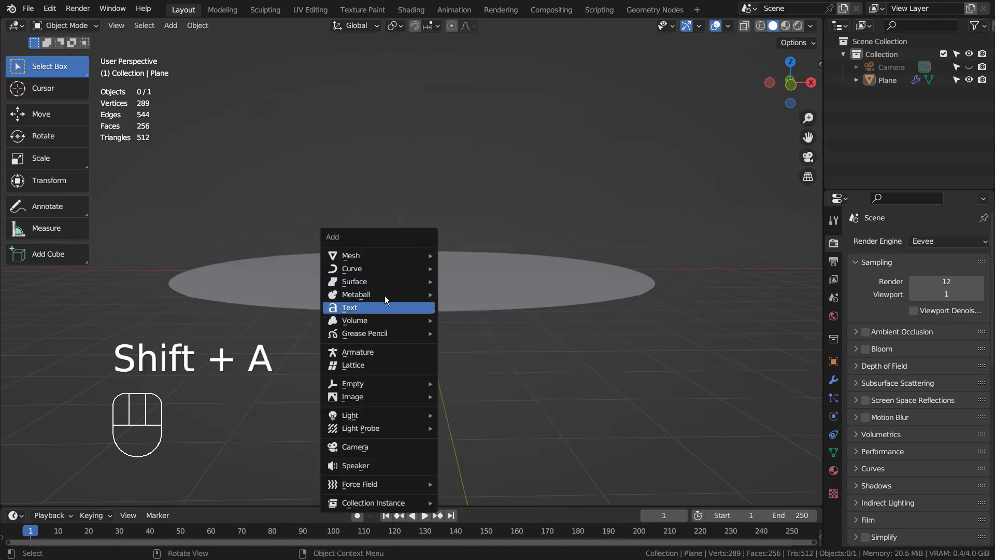
mouse_move(383, 255)
click(469, 320)
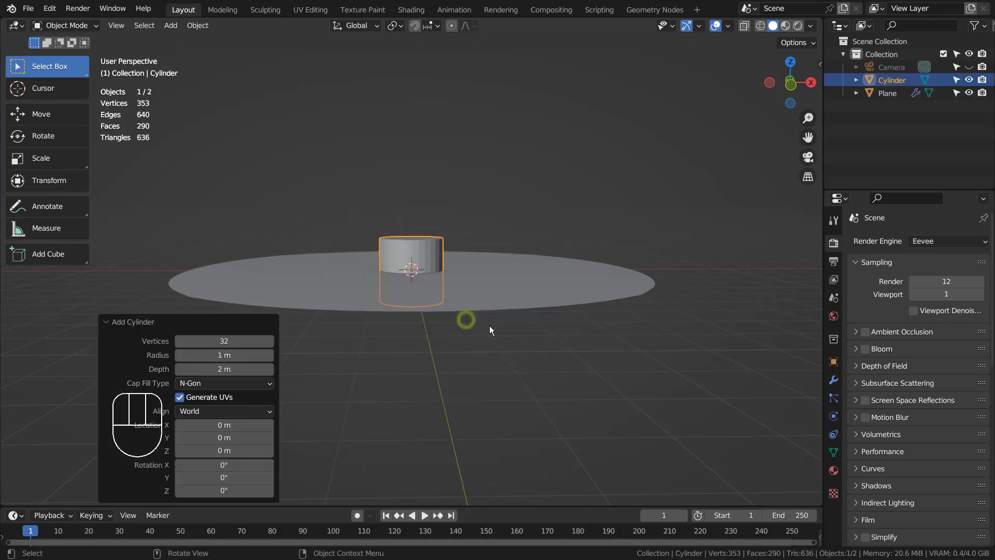
key(s)
key(z)
click(804, 330)
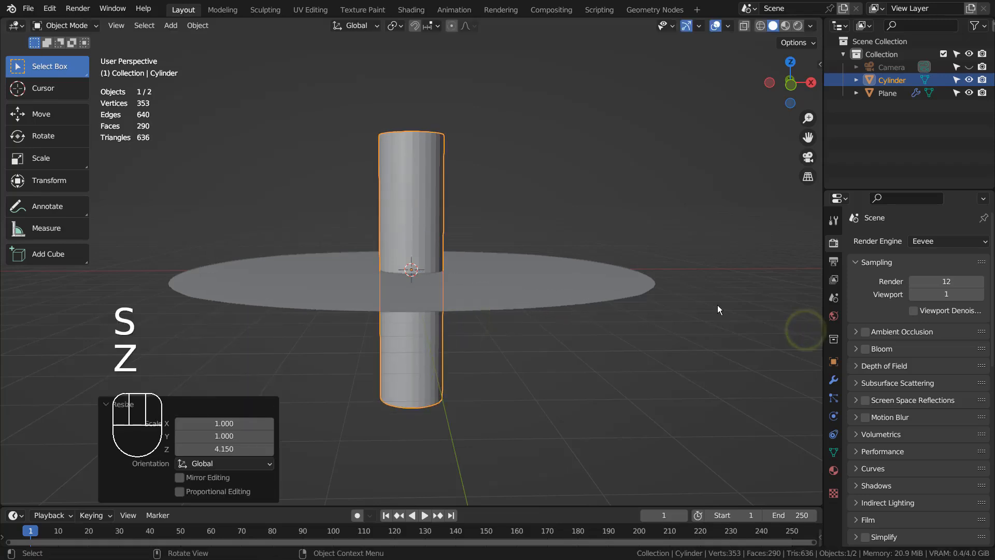
In top view, move the cylinder from the centre to the disc's edge on the negative X side, about 5.5 m away
key(KP_7)
key(g)
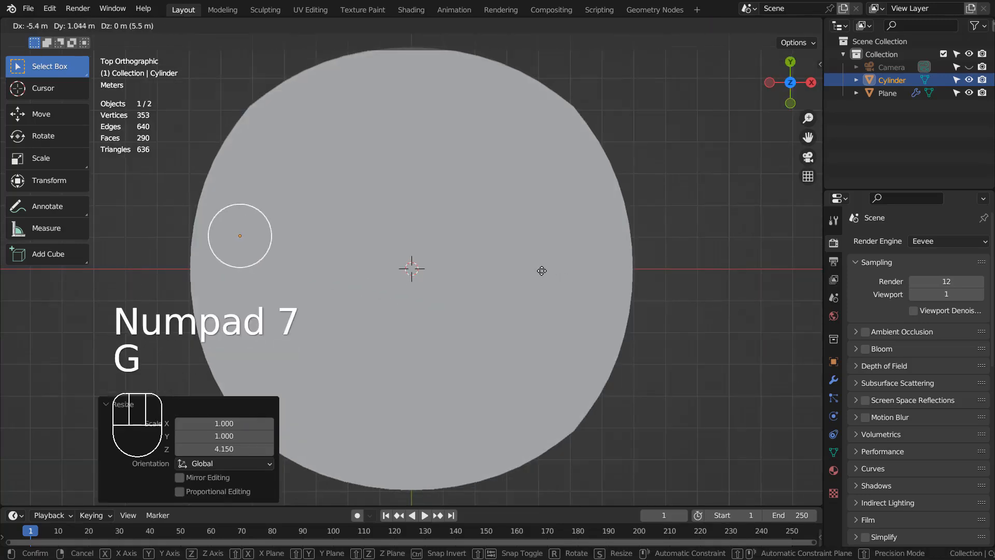
click(542, 270)
Make five duplicates of the cylinder and stagger them in an arc across the rear half of the disc
key(shift+d)
click(581, 172)
key(shift+d)
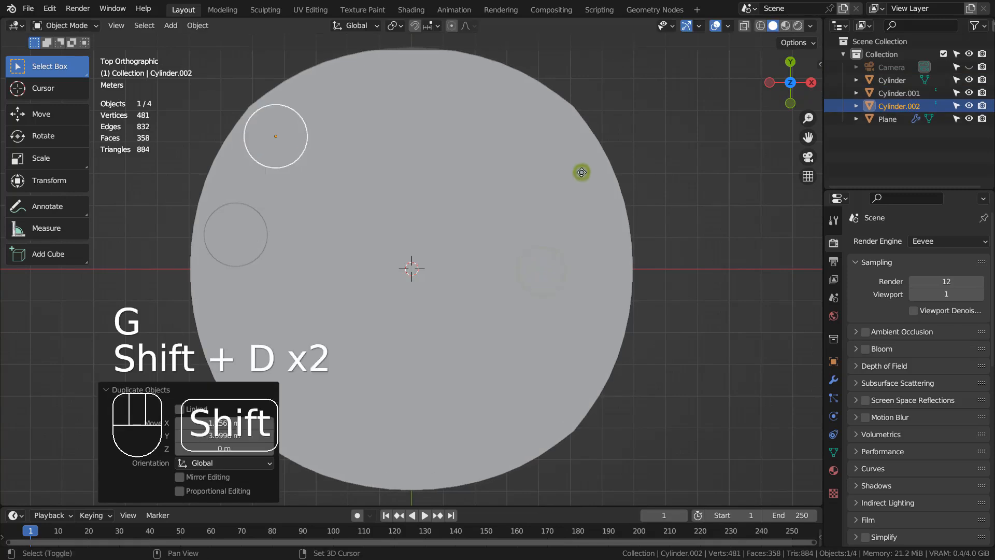
click(668, 218)
key(shift+d)
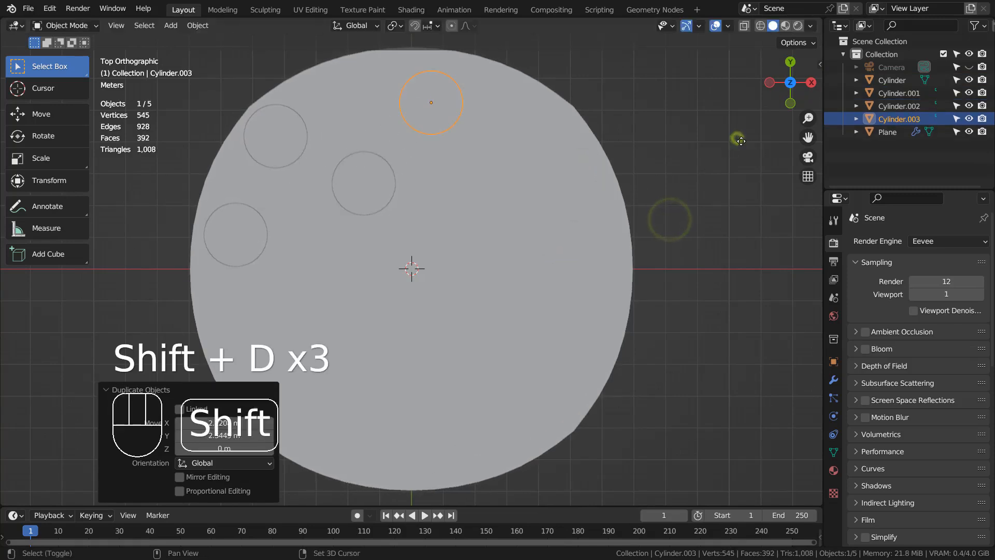
key(shift+d)
click(813, 230)
key(shift+d)
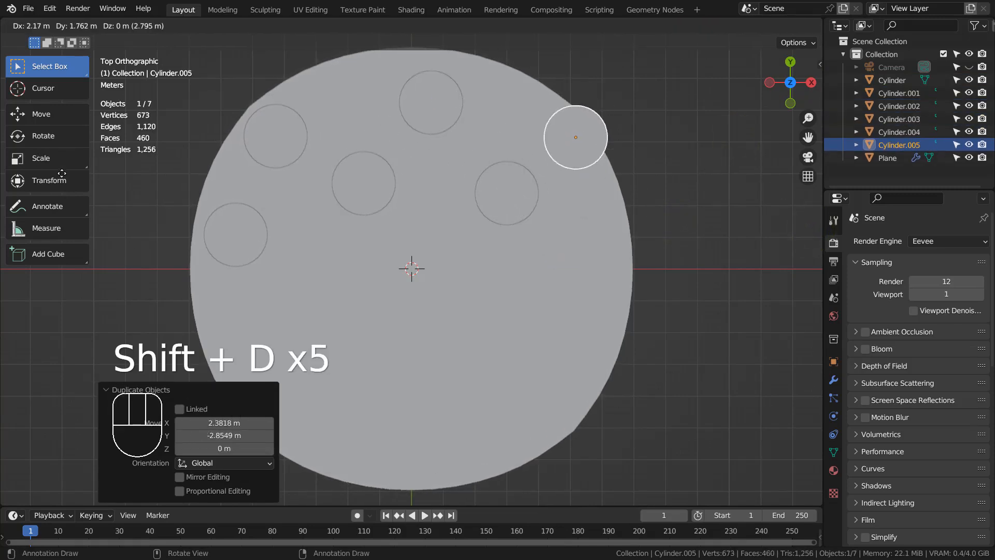
click(85, 192)
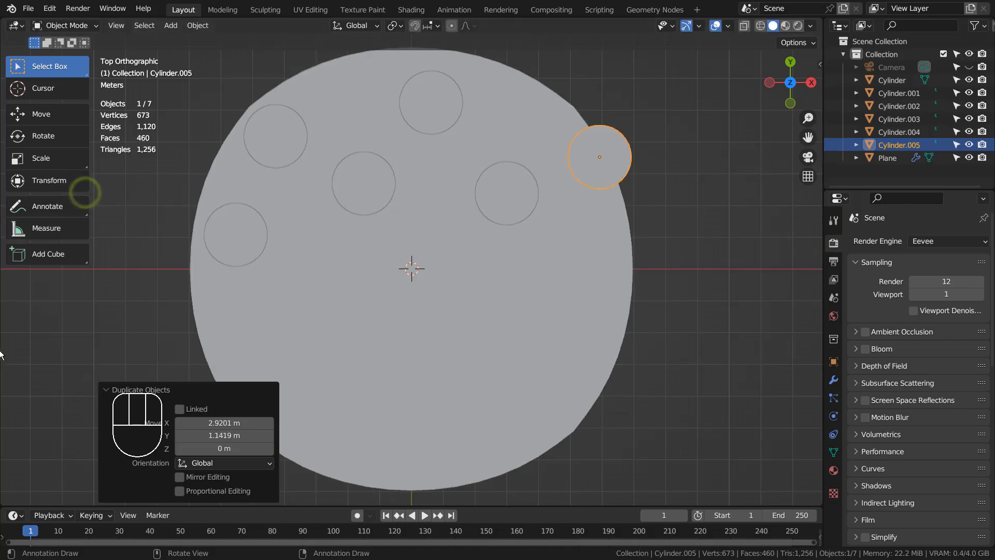
Stretch the two leftmost cylinders along Z to different heights, making the second one taller than the first
middle_drag(450, 306, 483, 324)
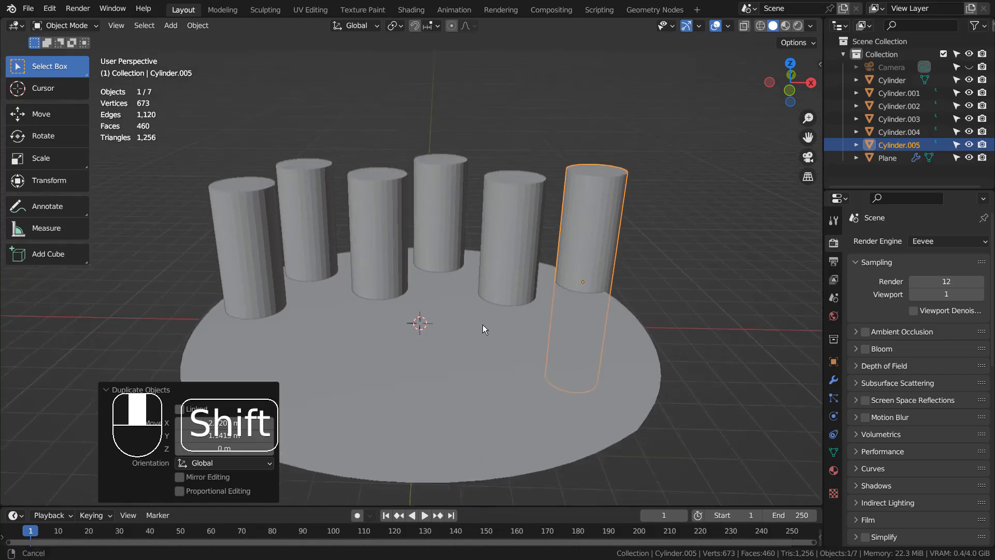
middle_drag(443, 281, 481, 306)
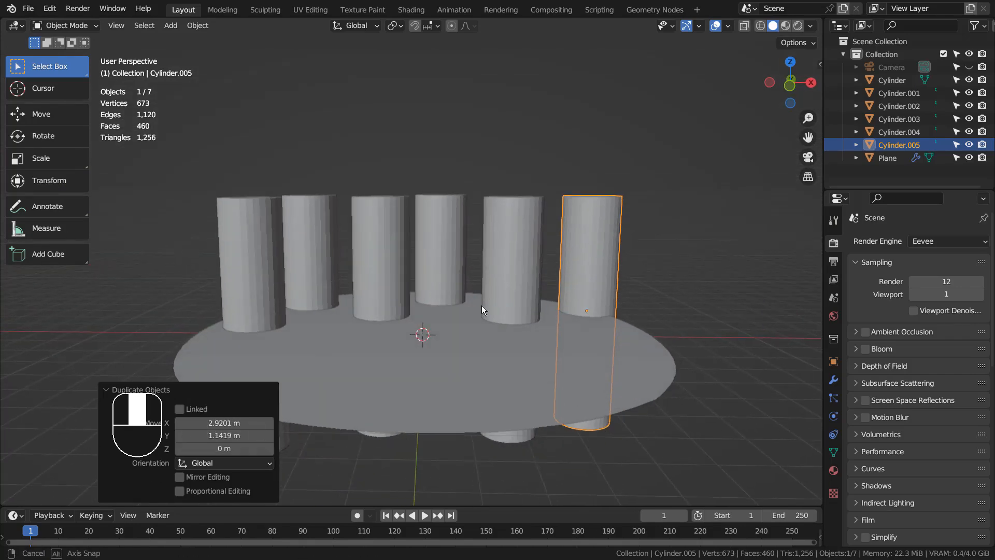
key(KP_0)
key(KP_0)
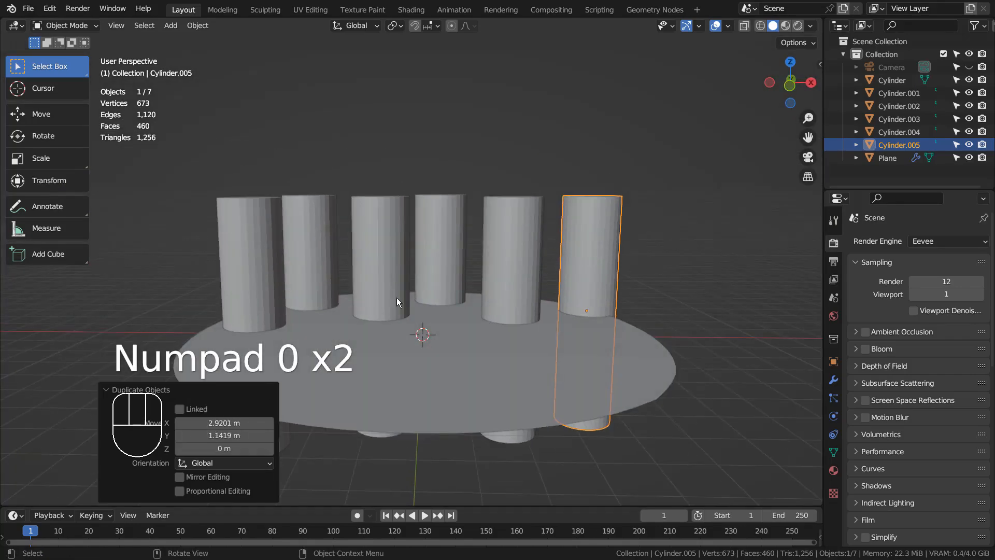
click(257, 245)
key(s)
key(z)
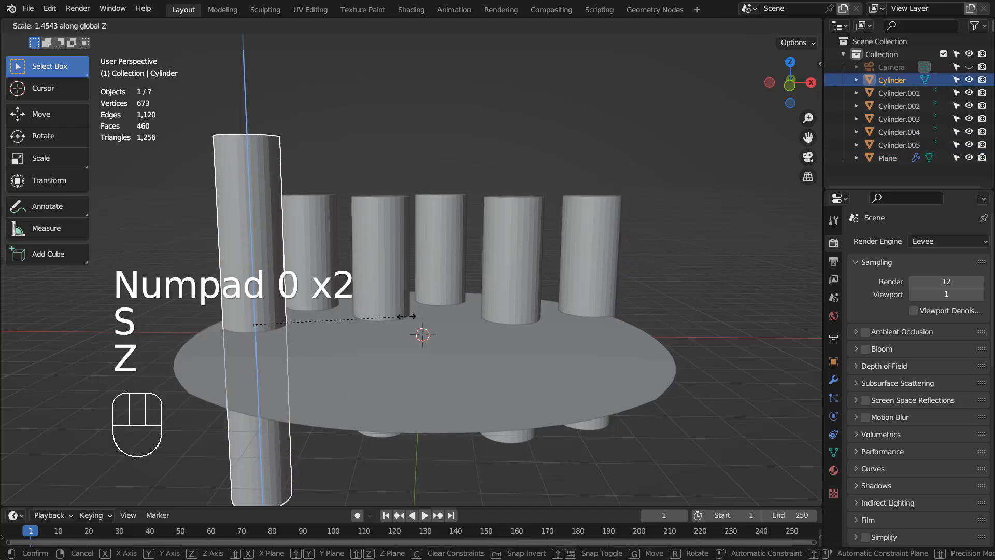
click(332, 263)
click(312, 257)
key(s)
key(z)
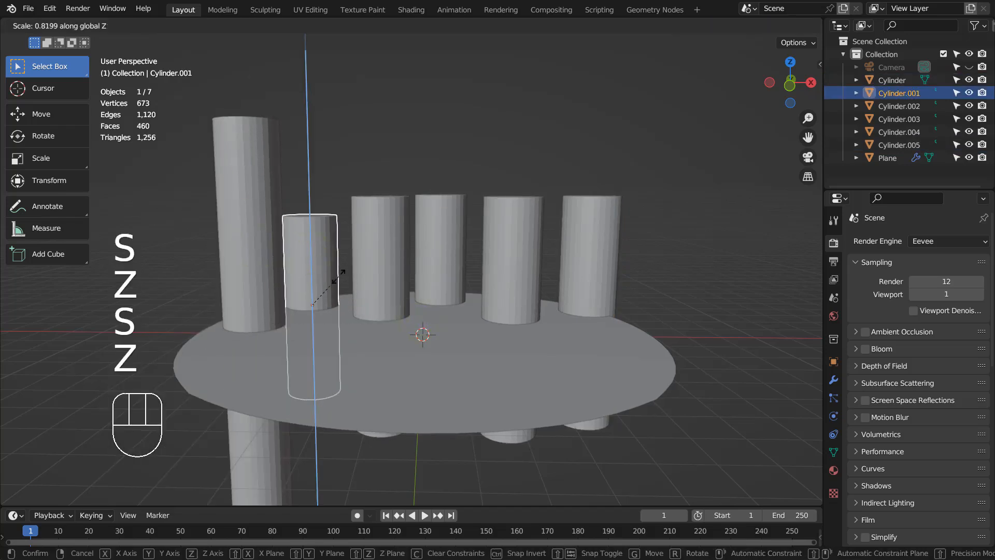
click(318, 220)
Stretch the third cylinder from the left along Z by about 1.42 and the fourth by about 1.88
click(378, 229)
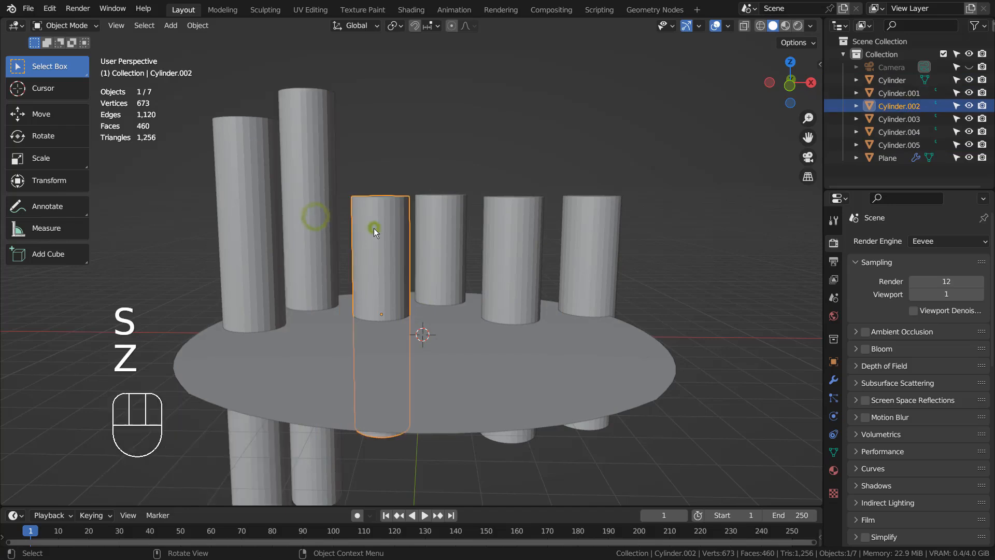
key(s)
key(z)
click(348, 196)
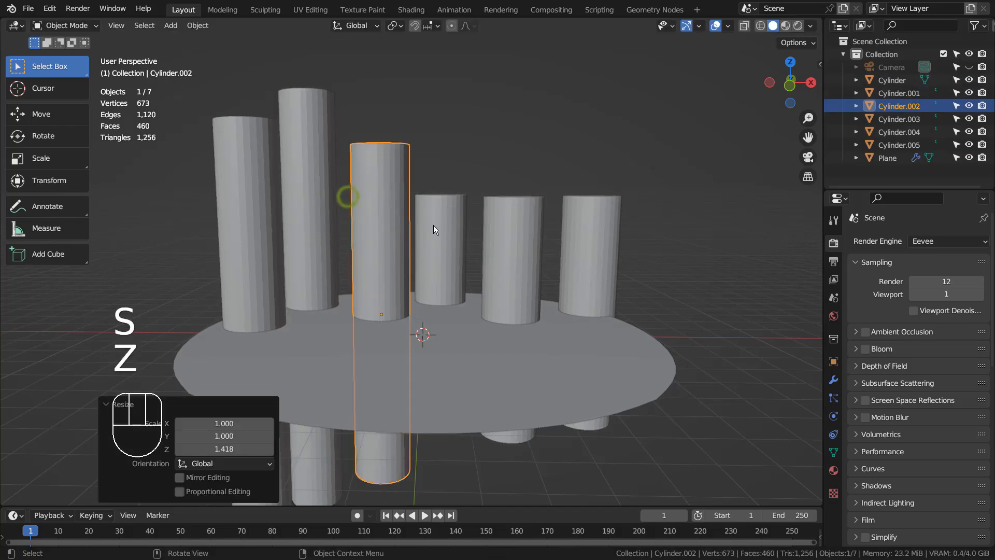
click(434, 226)
key(s)
key(z)
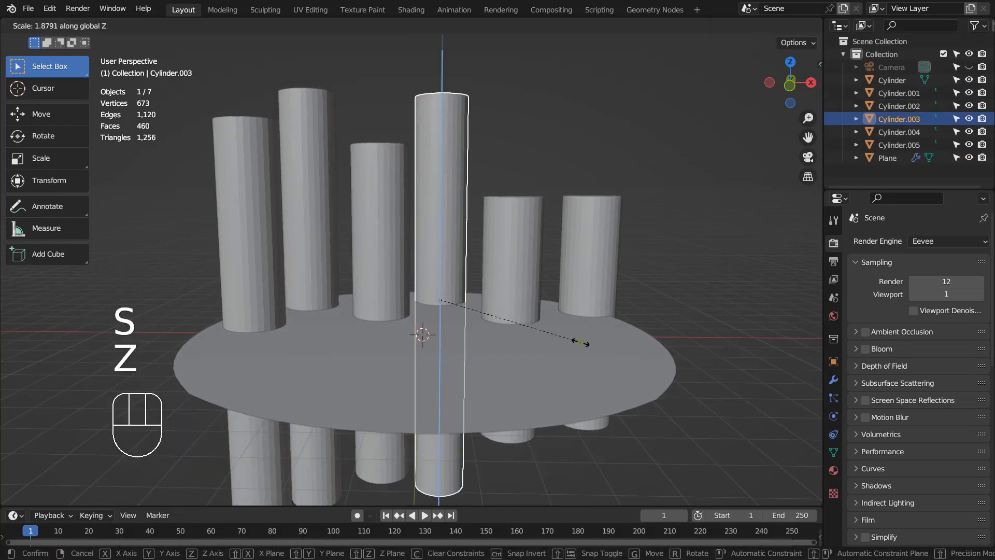
click(580, 342)
Stretch the fifth cylinder from the left along Z by about 1.71 and the sixth by about 1.48
click(505, 269)
key(s)
key(z)
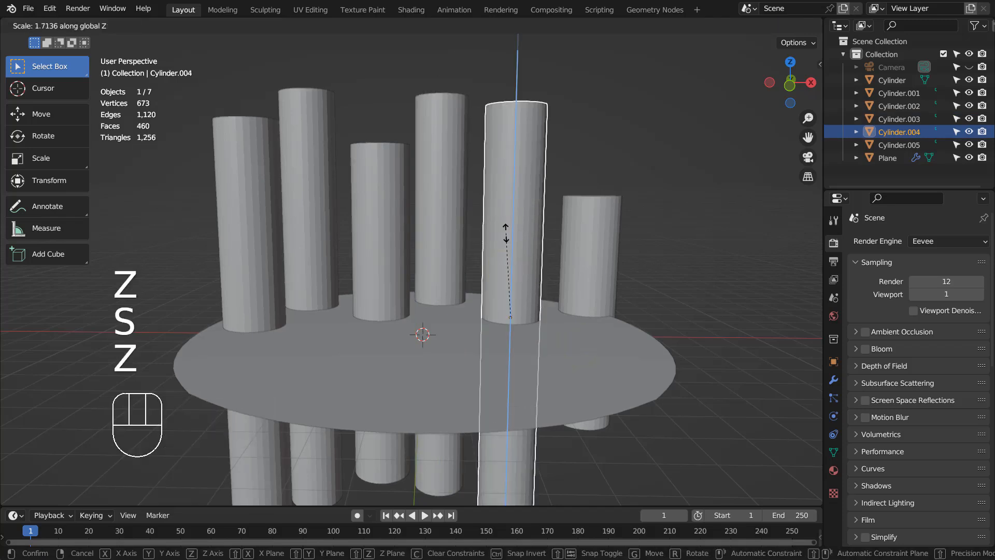
click(505, 234)
click(614, 292)
key(s)
key(z)
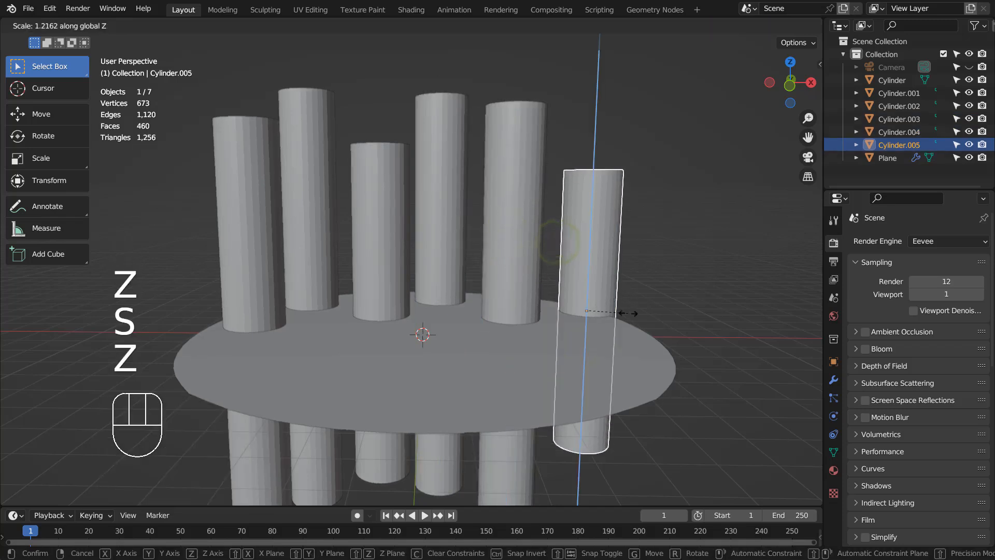
click(635, 324)
Narrow the two rightmost cylinders along X, making the outer one clearly thinner than its neighbour
key(s)
key(x)
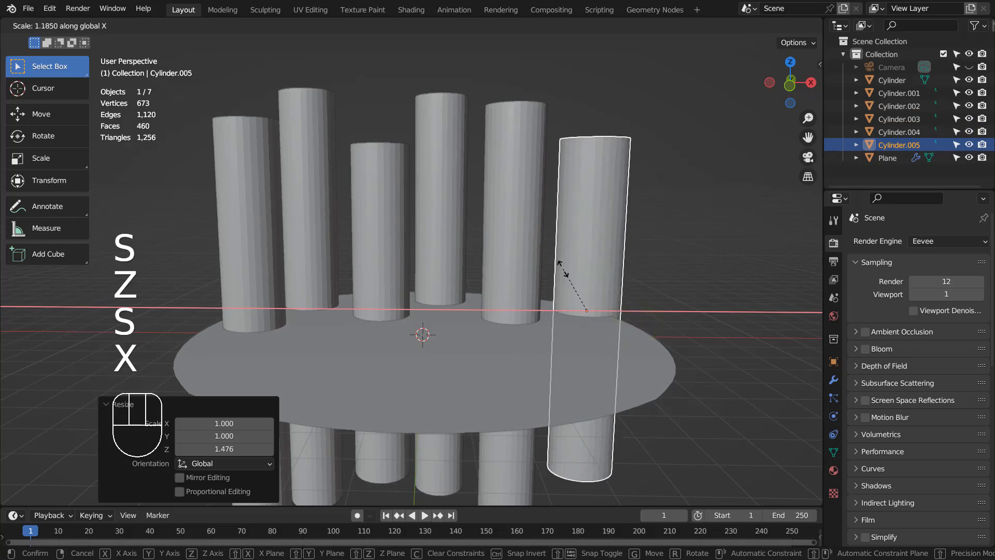
click(599, 289)
click(500, 221)
key(s)
key(x)
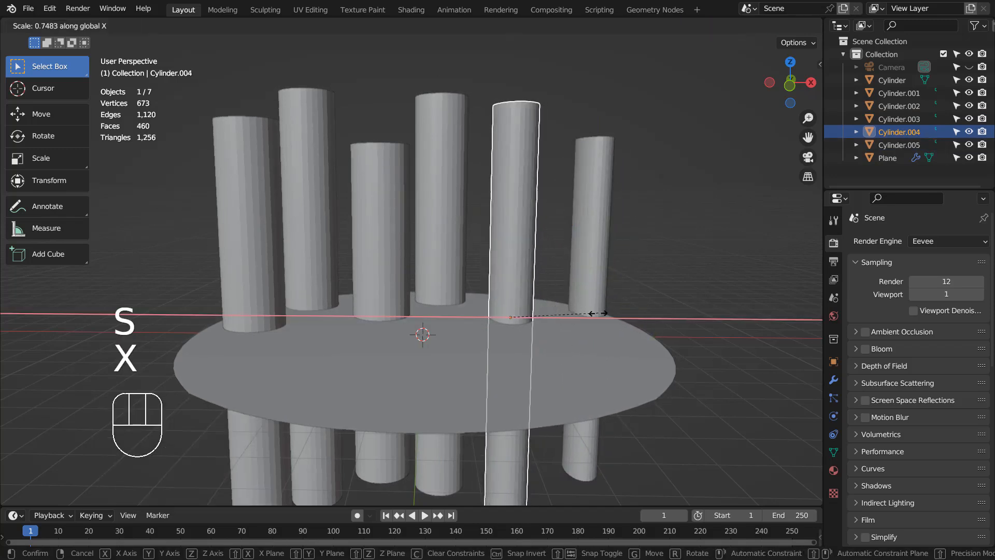
click(599, 287)
Widen the fourth cylinder from the left along X by about 1.39 and shift it slightly in positive X
click(425, 195)
key(s)
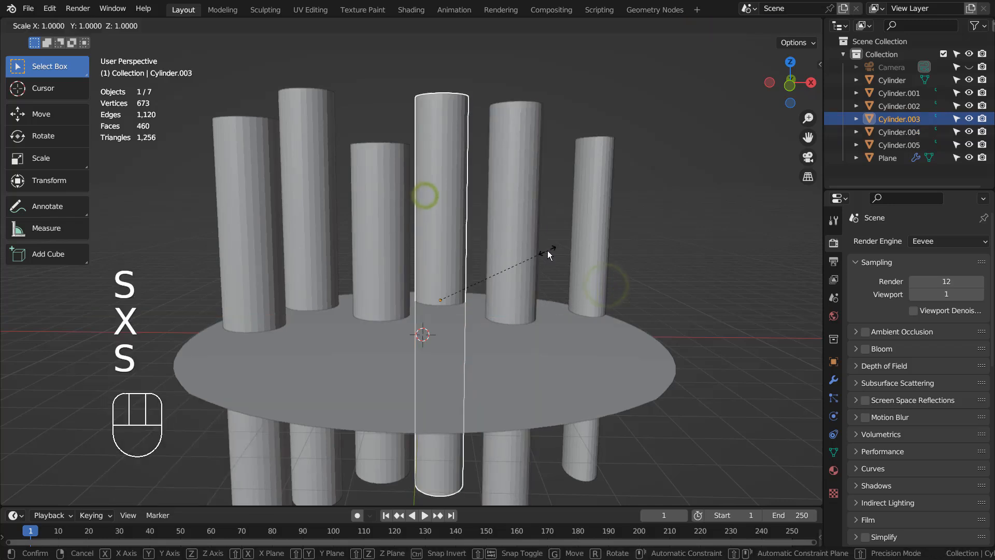
key(x)
click(560, 191)
key(g)
key(x)
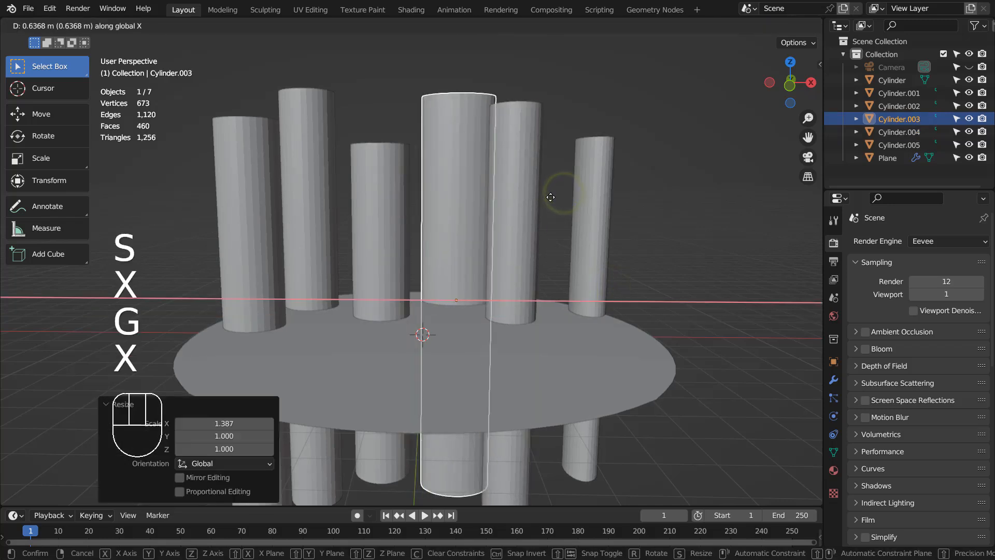
click(542, 196)
Narrow the third cylinder from the left along X into a thin column
click(395, 214)
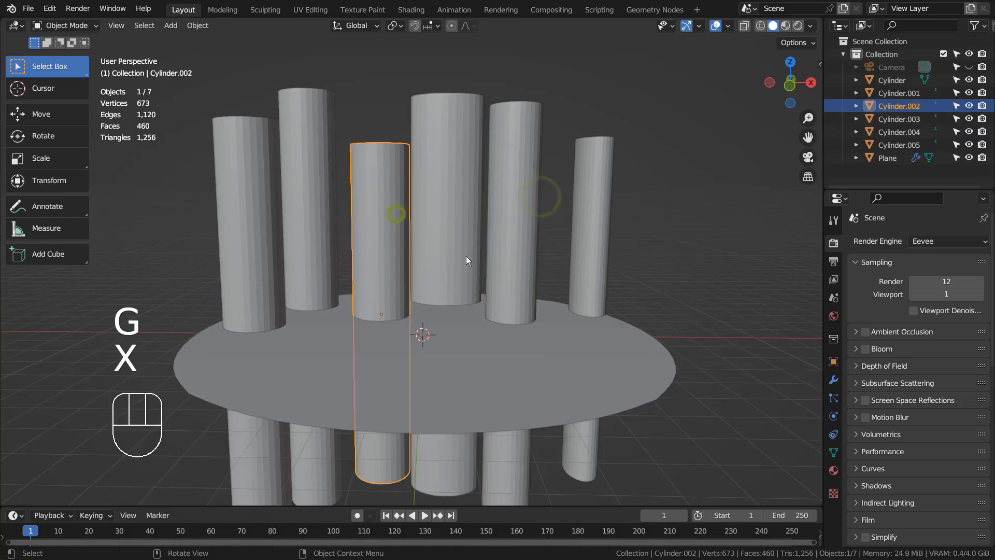
key(s)
key(x)
click(432, 268)
Move the second cylinder from the left about 0.51 m along X, then deselect it
click(302, 213)
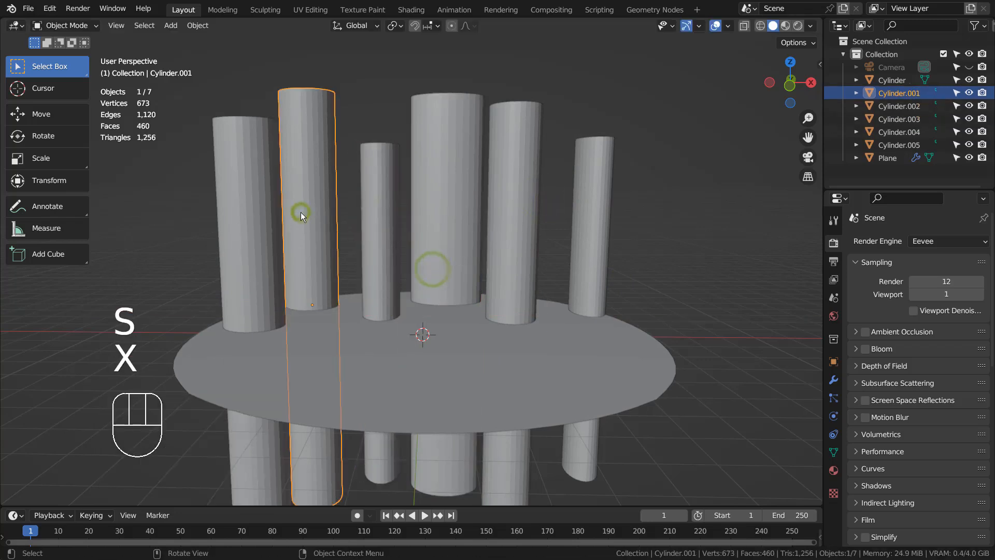
key(g)
key(x)
click(314, 209)
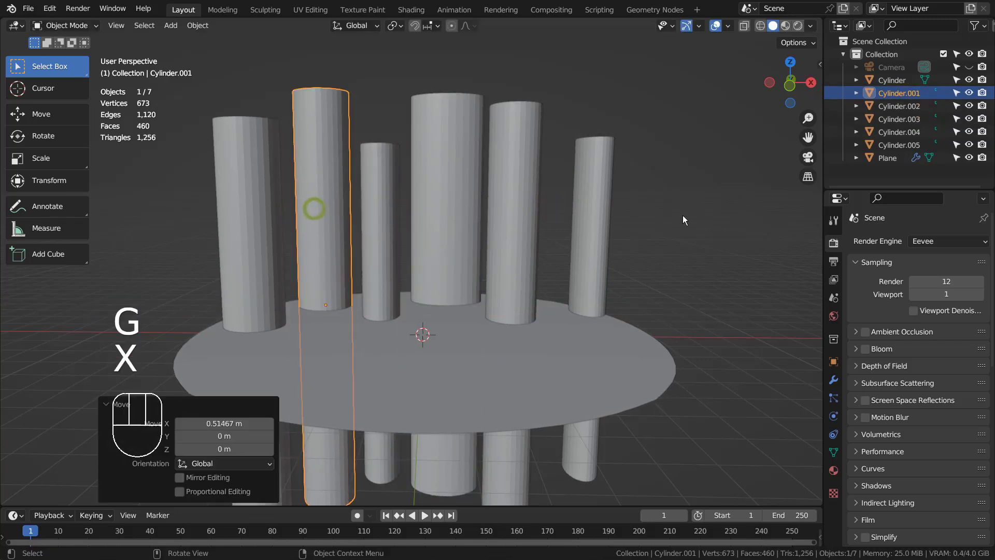
click(692, 215)
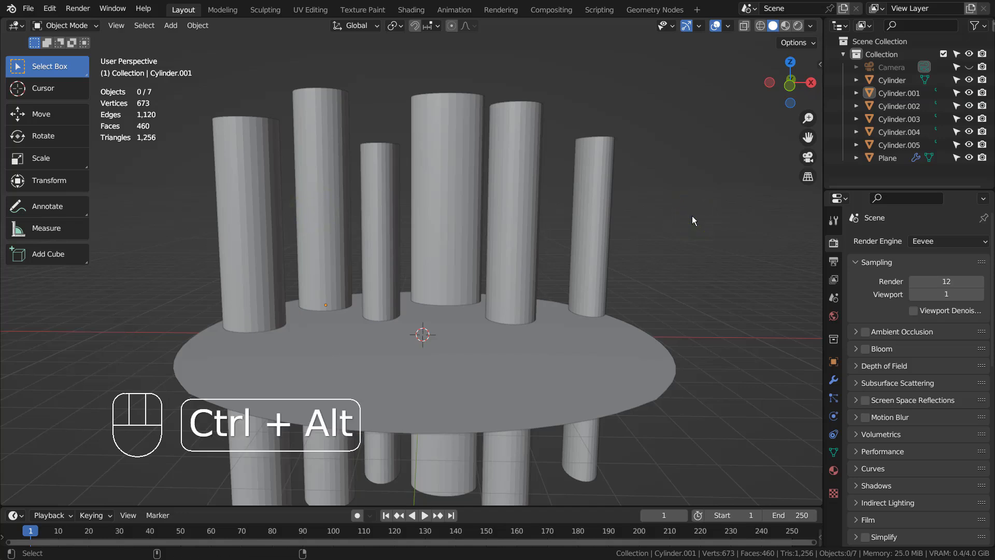
Align the camera to the current view, then fly it up and back until all six columns fit inside the camera frame
key(ctrl+alt+KP_0)
key(shift+grave)
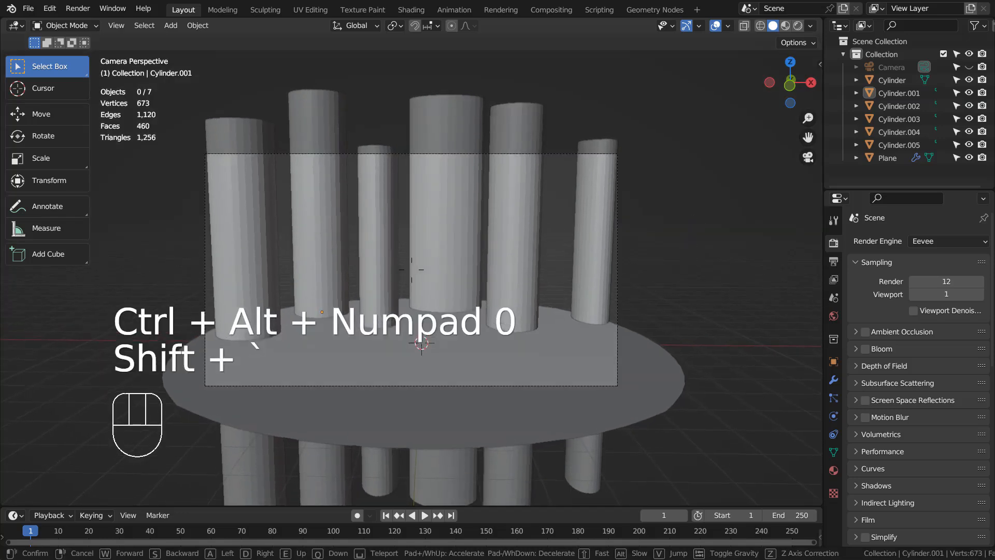
key(e)
key(e)
key(e)
key(e)
key(e)
key(e)
key(e)
key(e)
key(s)
key(s)
key(s)
key(s)
key(s)
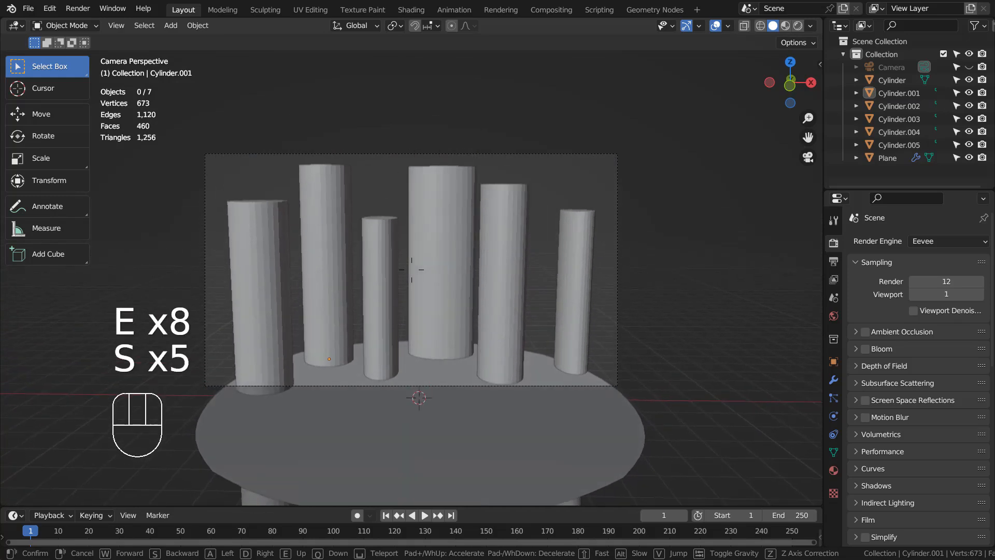
key(d)
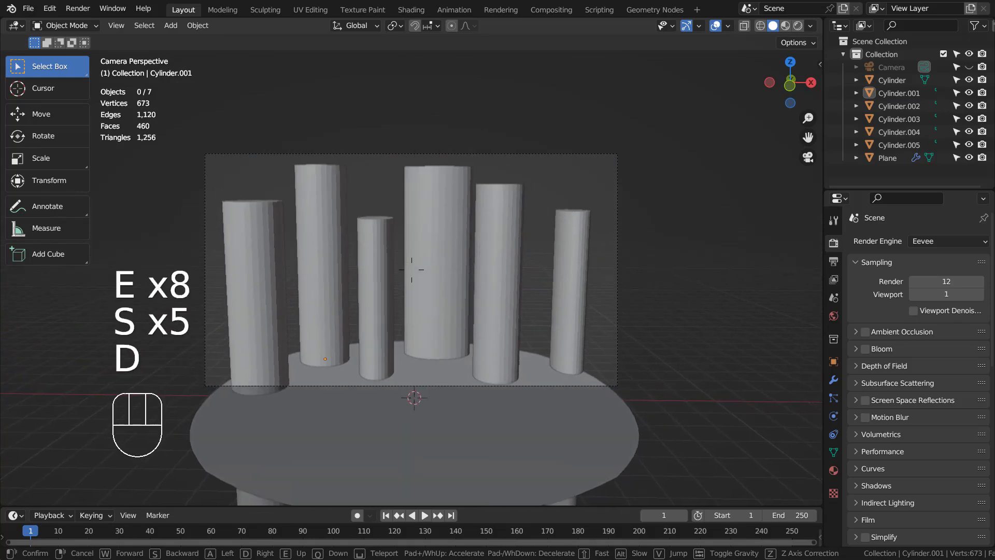
key(s)
key(s)
key(d)
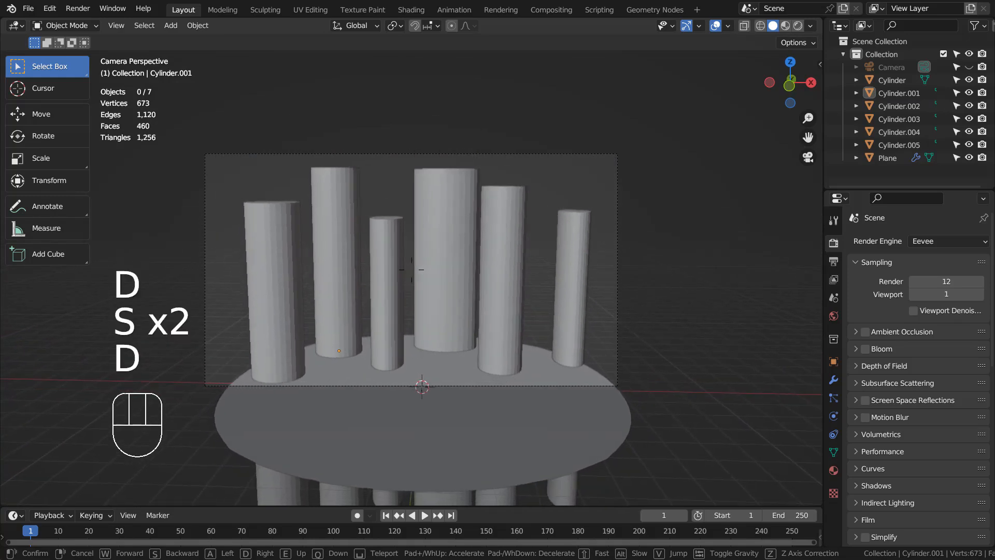
key(s)
key(s)
click(438, 218)
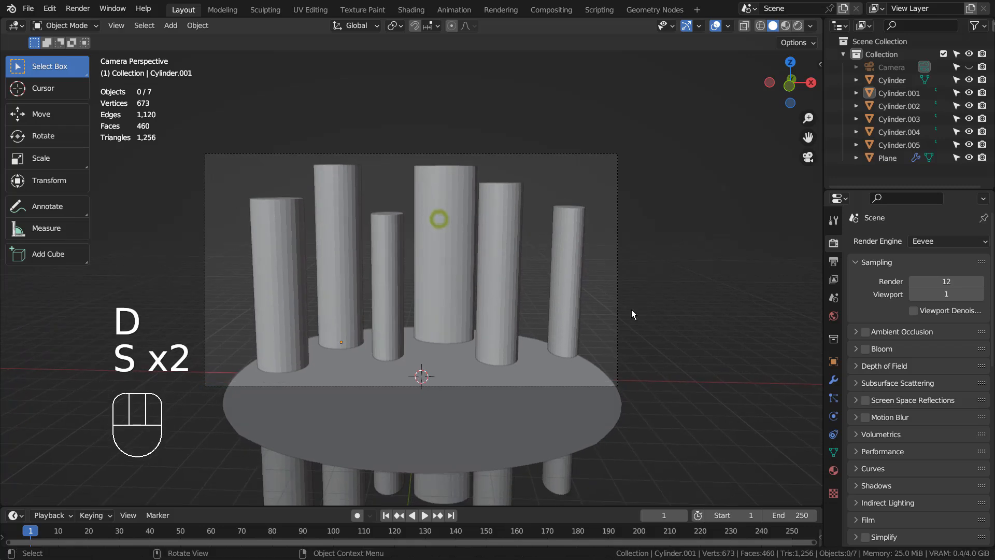
Scale the round disc up by 1.825 and raise it about 1.21 m along Z
click(515, 427)
key(s)
click(615, 412)
key(g)
key(z)
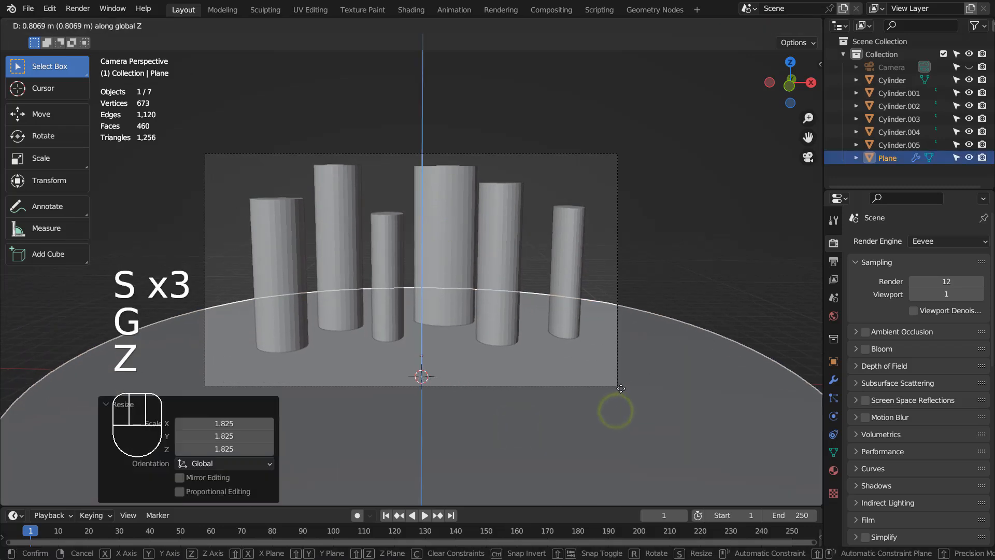
click(626, 380)
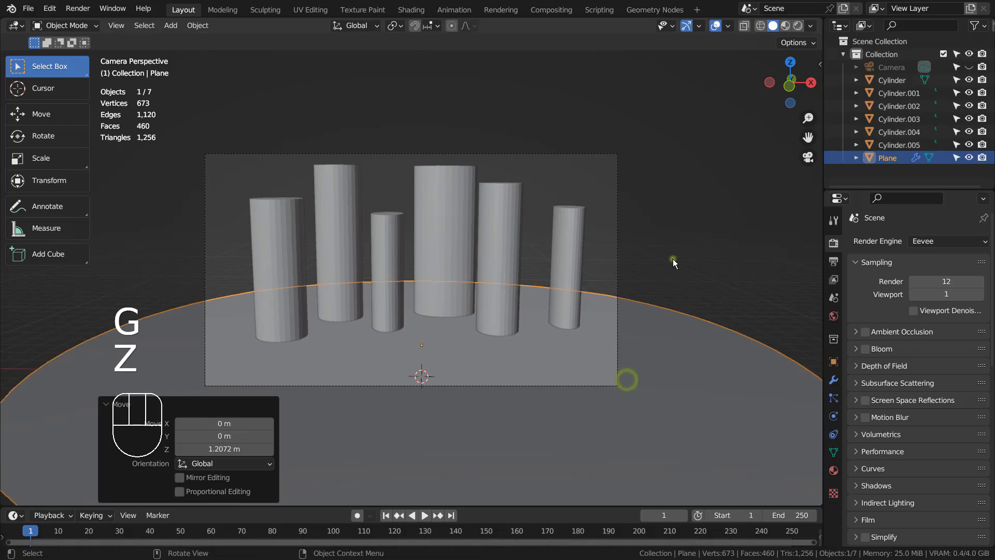
Deselect the disc and render the scene from the camera as a still image
click(673, 261)
key(F12)
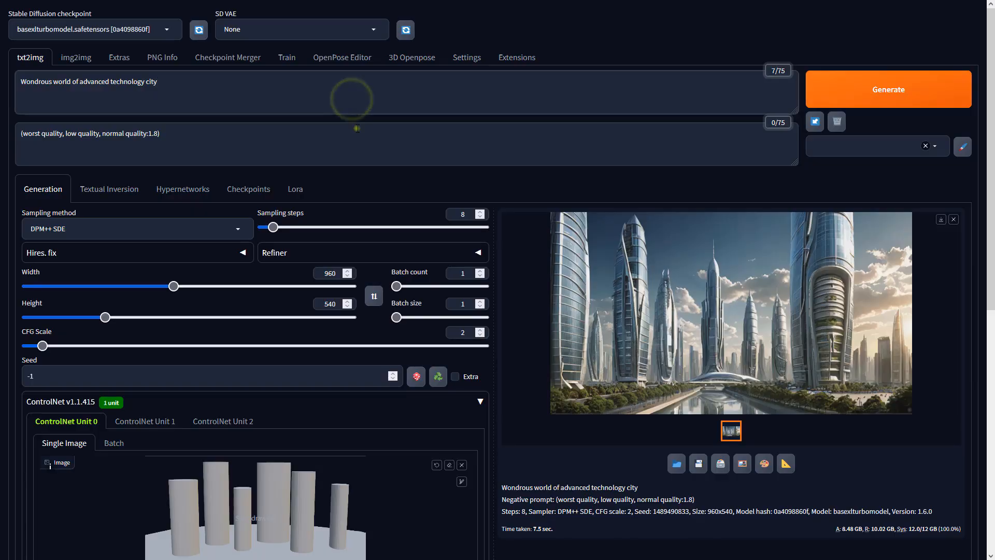
In the Stable Diffusion web UI, set ControlNet Unit 0 to Depth with preprocessor none and the sai_xl_depth_256lora model
click(357, 128)
click(336, 273)
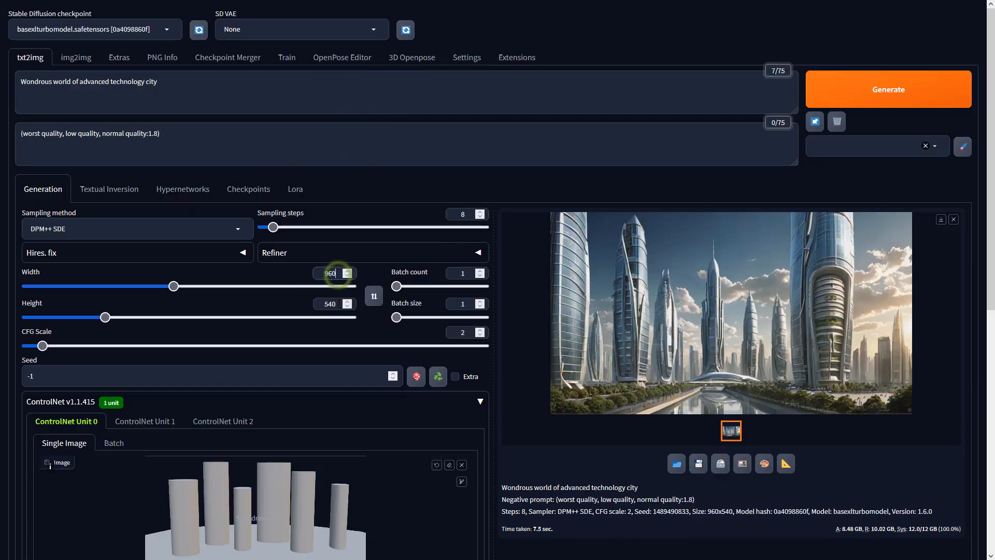
click(565, 493)
scroll(565, 494, down, 6)
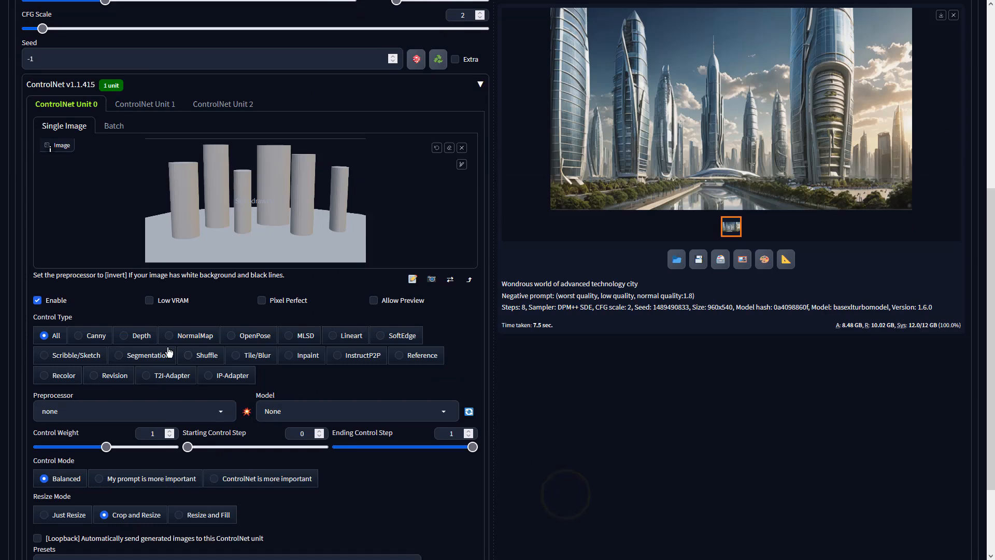
click(136, 336)
click(221, 412)
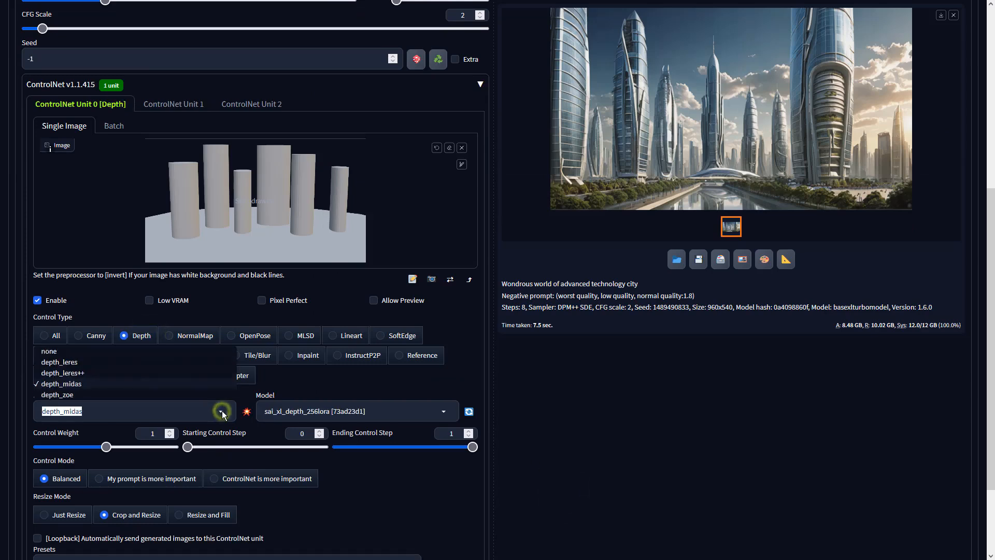
click(83, 352)
click(313, 407)
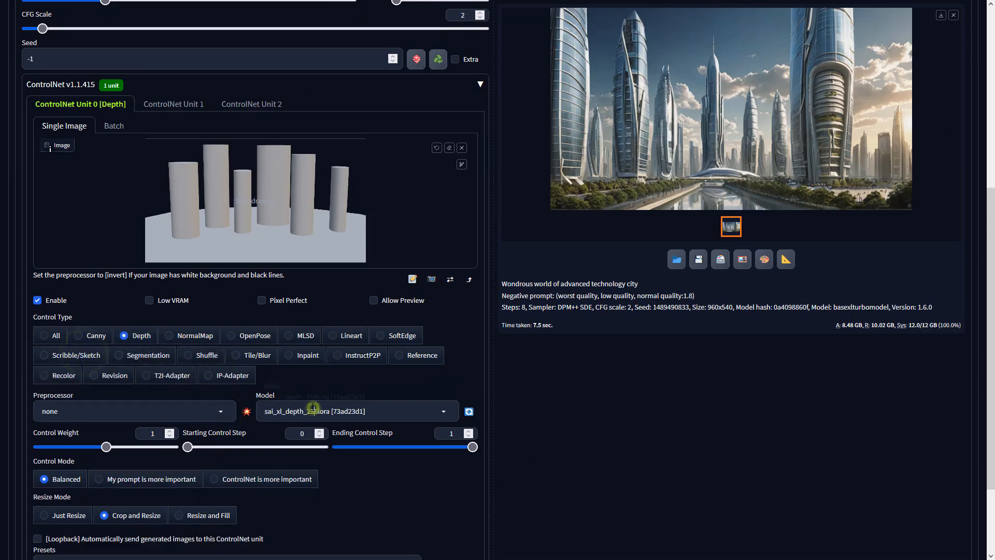
click(669, 294)
Generate the txt2img city image from the column render and inspect the result at full size
scroll(691, 303, up, 6)
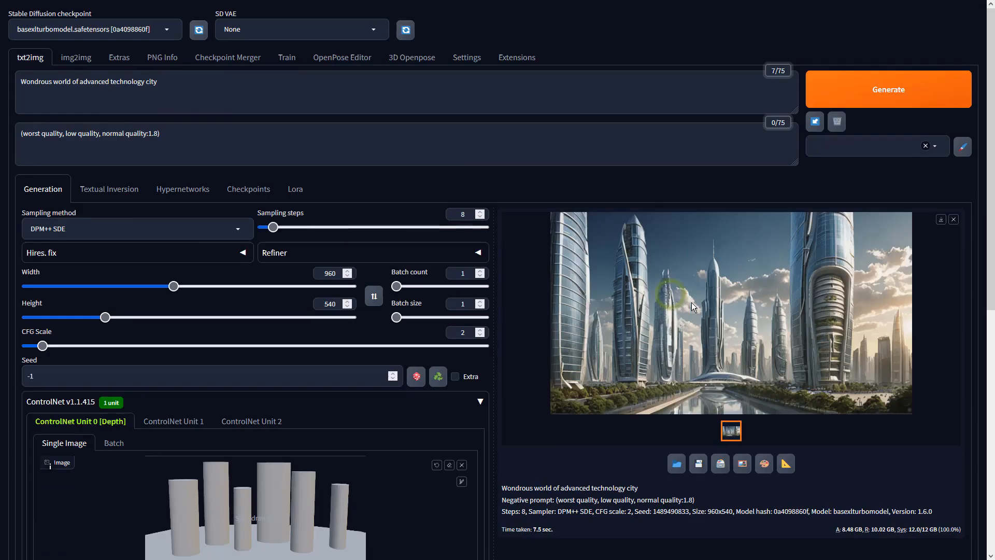
click(861, 88)
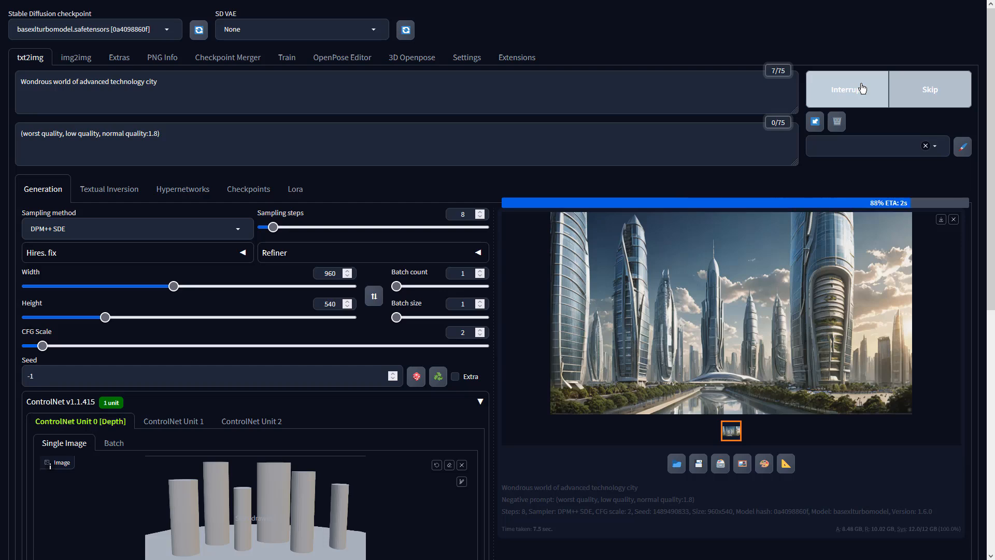
click(814, 250)
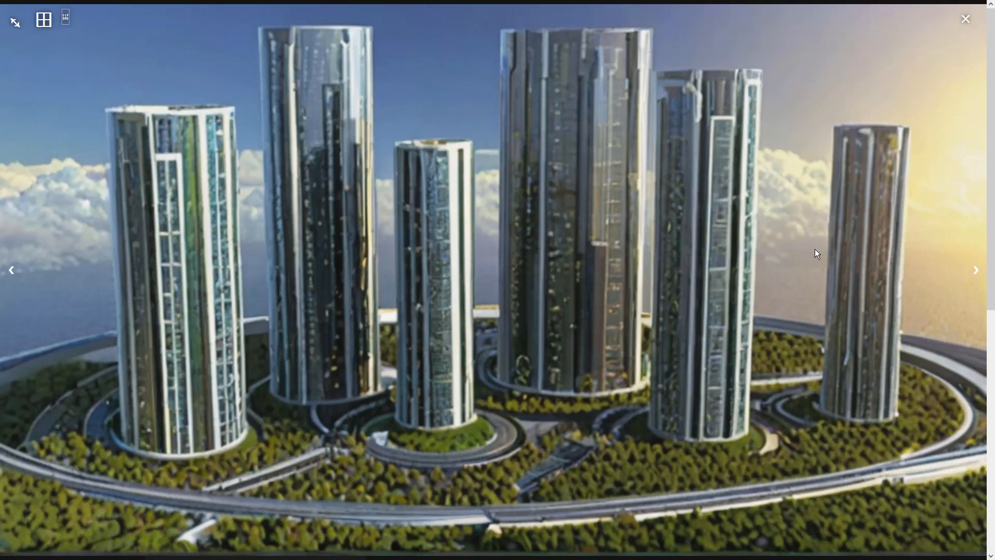
click(815, 249)
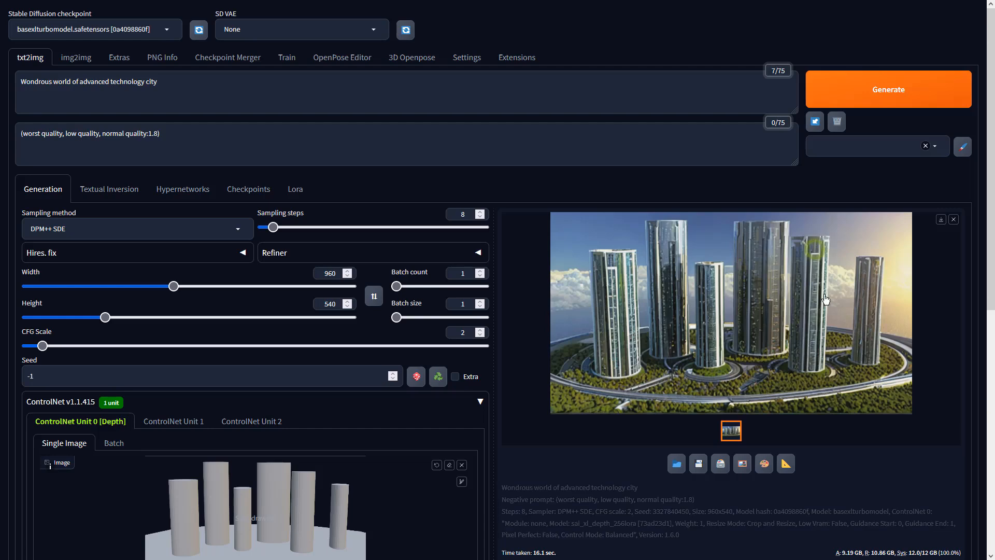
Send the generated tower image to img2img and set its sampling method to DPM++ SDE
click(743, 469)
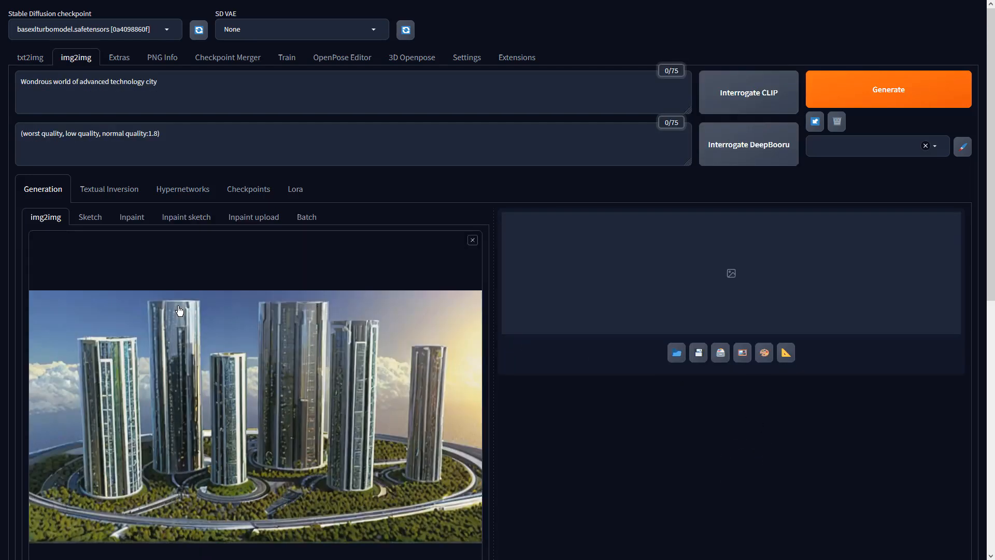
scroll(179, 320, down, 5)
click(223, 428)
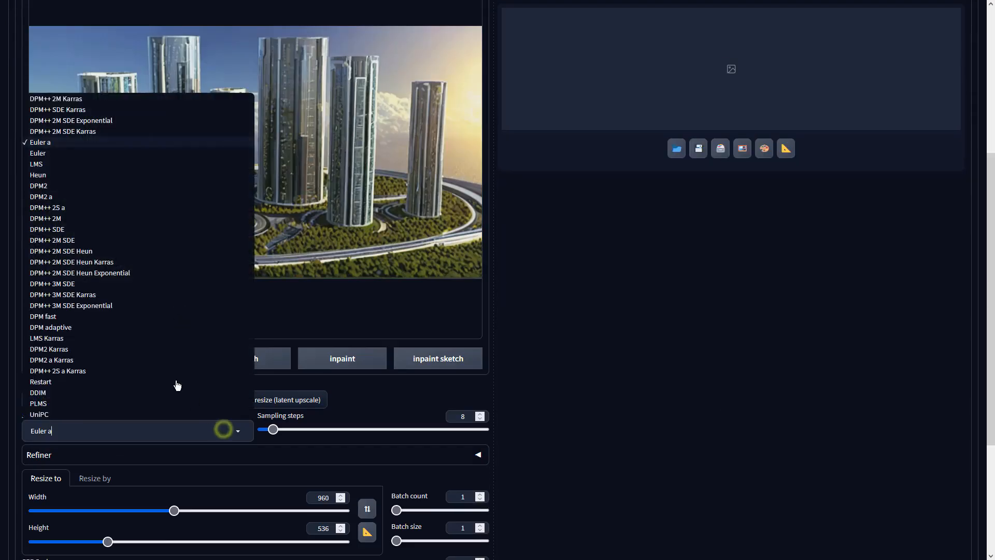
click(74, 238)
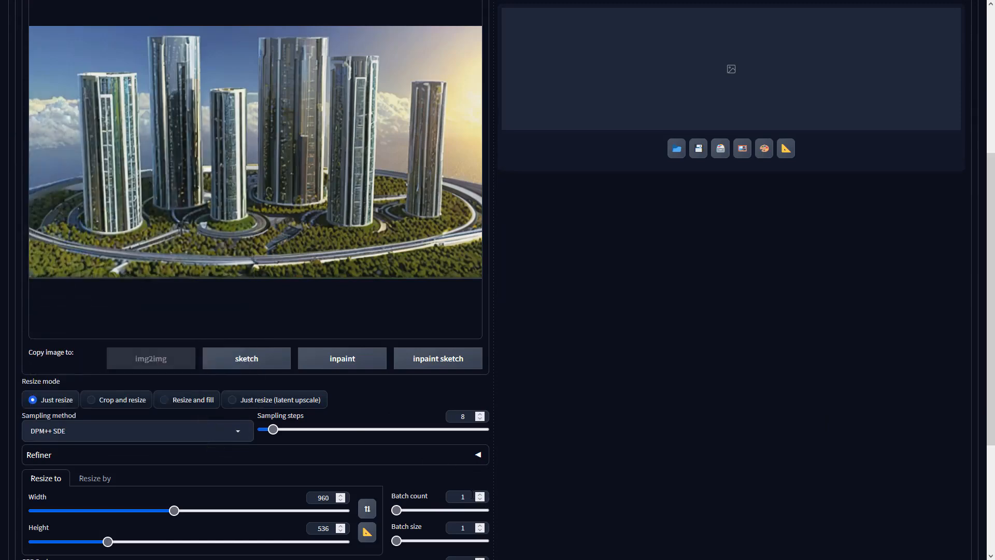
Set the img2img CFG scale to 2 and generate variations of the tower image
scroll(545, 474, down, 3)
double_click(468, 404)
text(2)
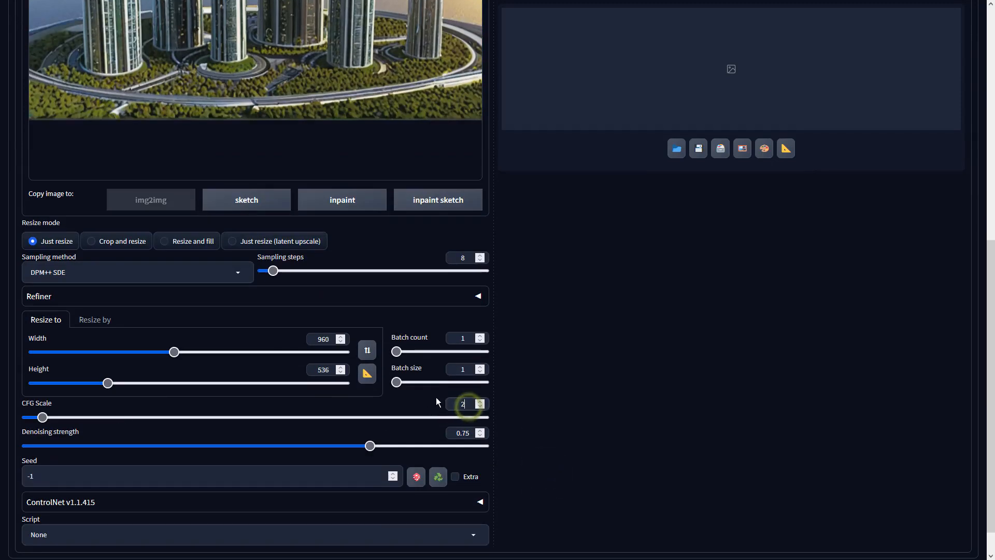
click(562, 332)
scroll(572, 341, up, 5)
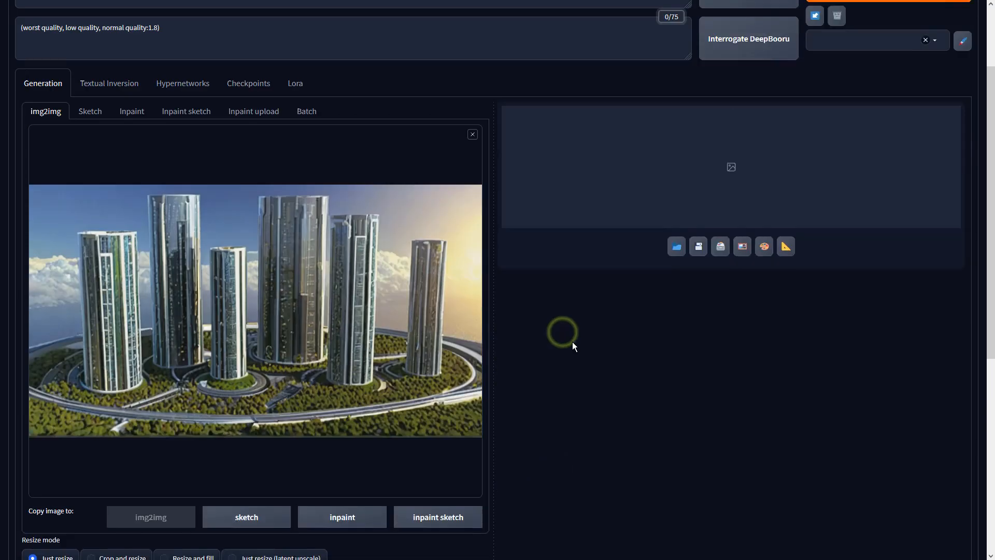
scroll(572, 341, up, 2)
click(872, 94)
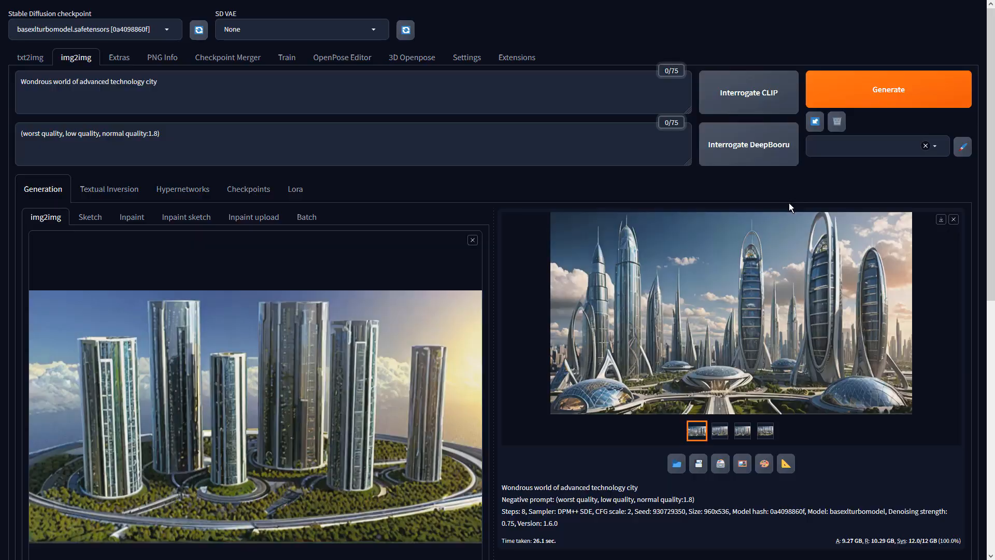
Examine the four generated city images one after another at full size, ending on the fourth
click(787, 238)
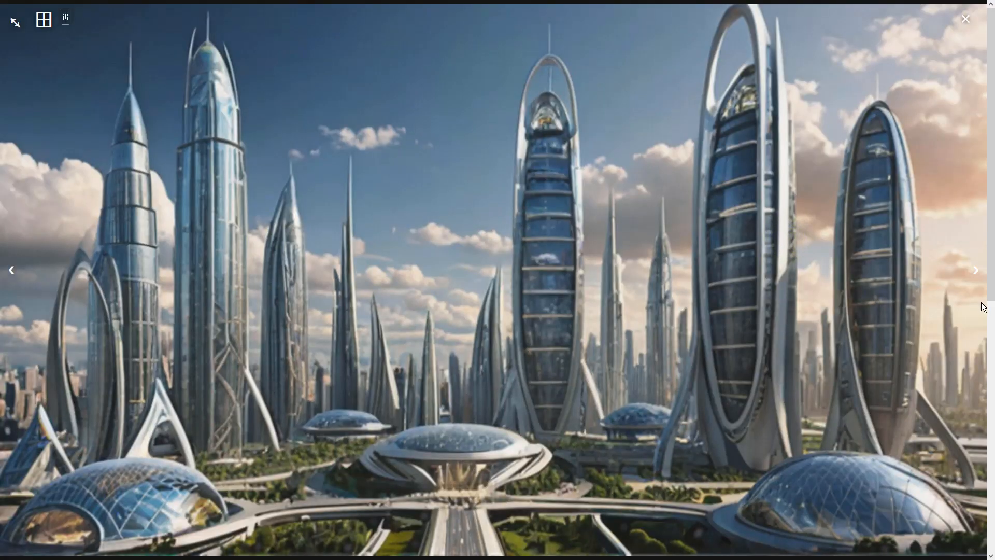
click(976, 269)
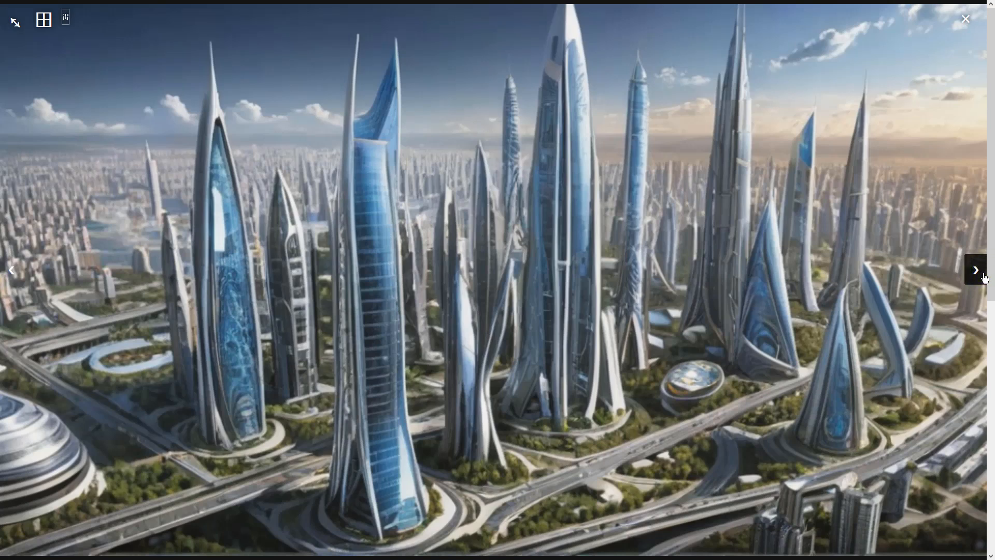
click(976, 269)
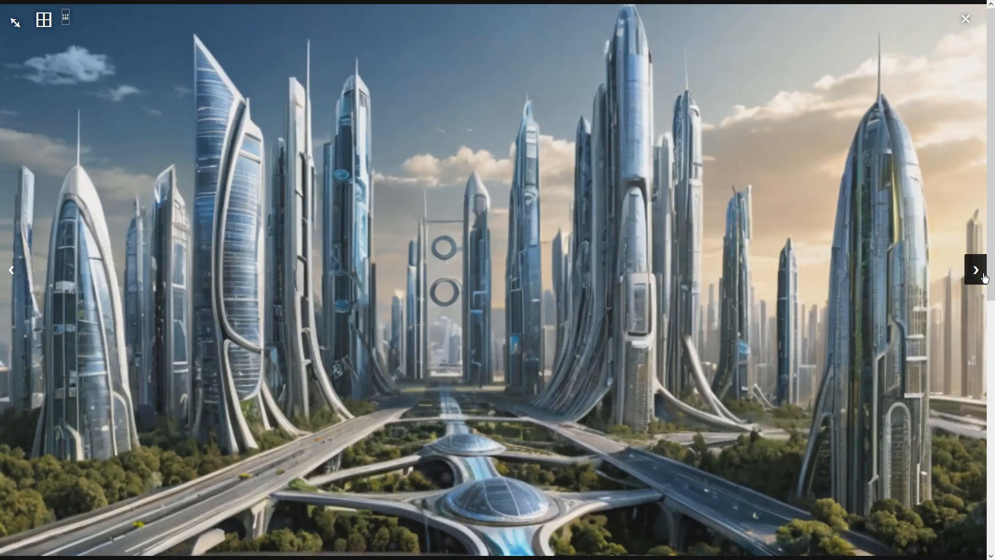
click(983, 277)
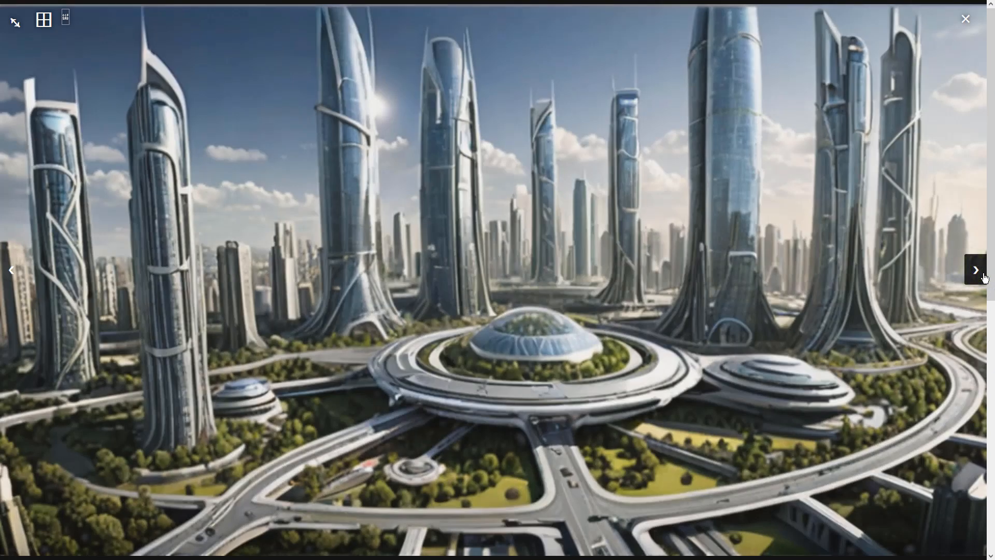
click(916, 313)
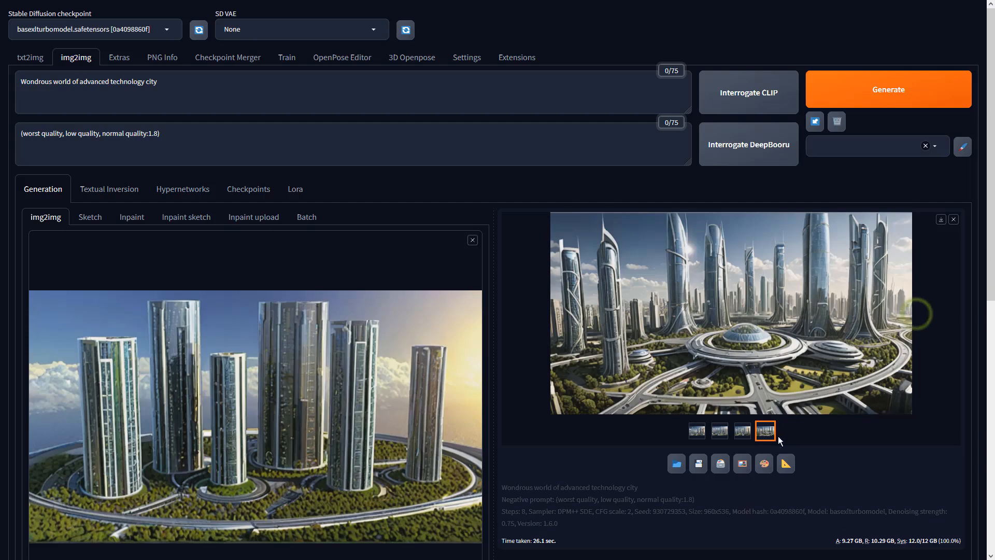
Send the fourth city image to Extras and process it with resize 1 and the 4x-UltraSharp upscaler
click(781, 462)
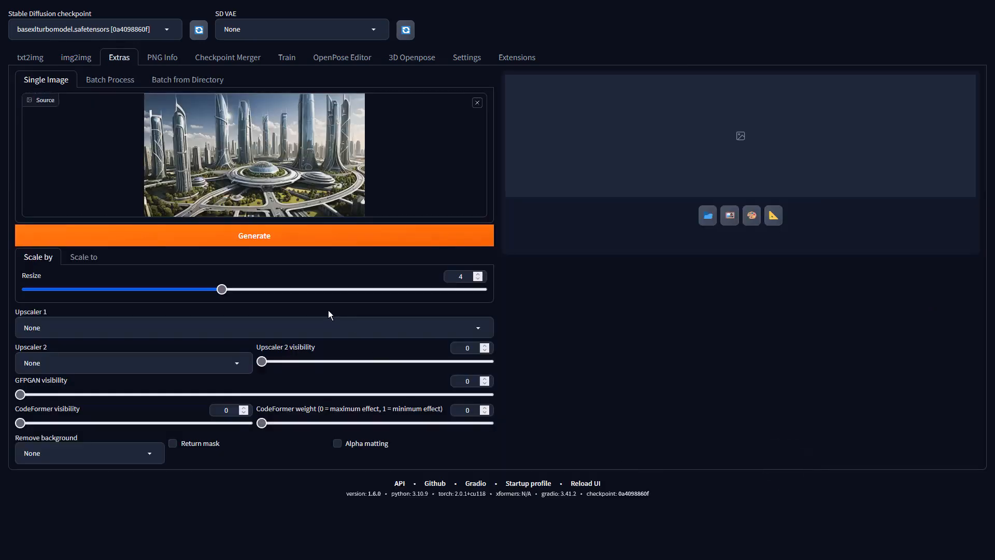
text(1)
click(422, 326)
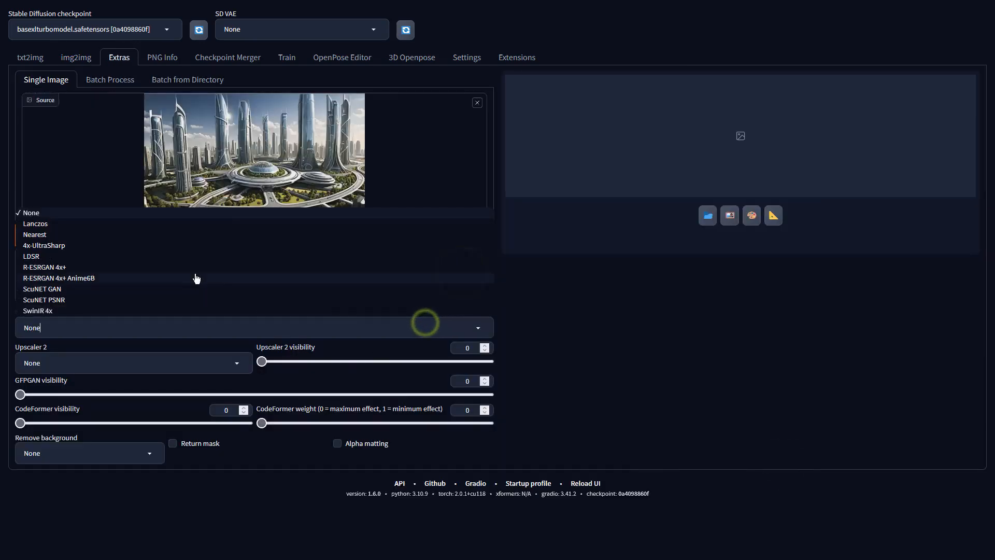
click(104, 254)
click(457, 228)
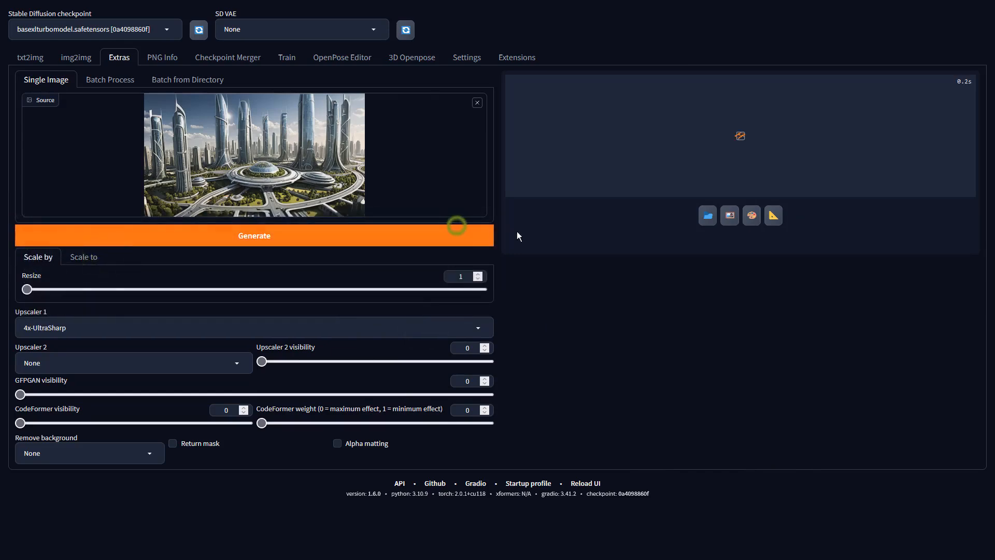
click(662, 230)
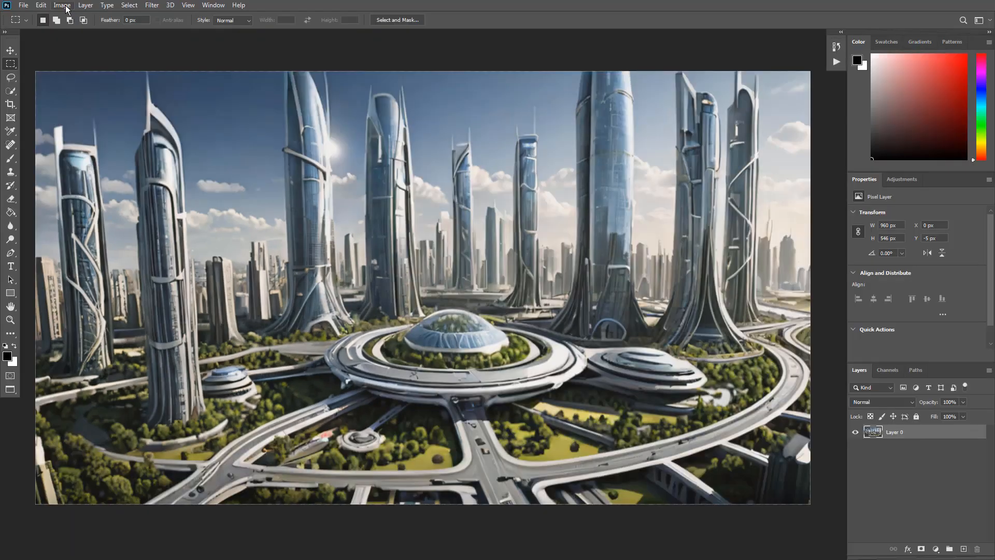
In Photoshop, apply a Vibrance adjustment to the city image with vibrance +90 and saturation +46
click(62, 5)
mouse_move(76, 32)
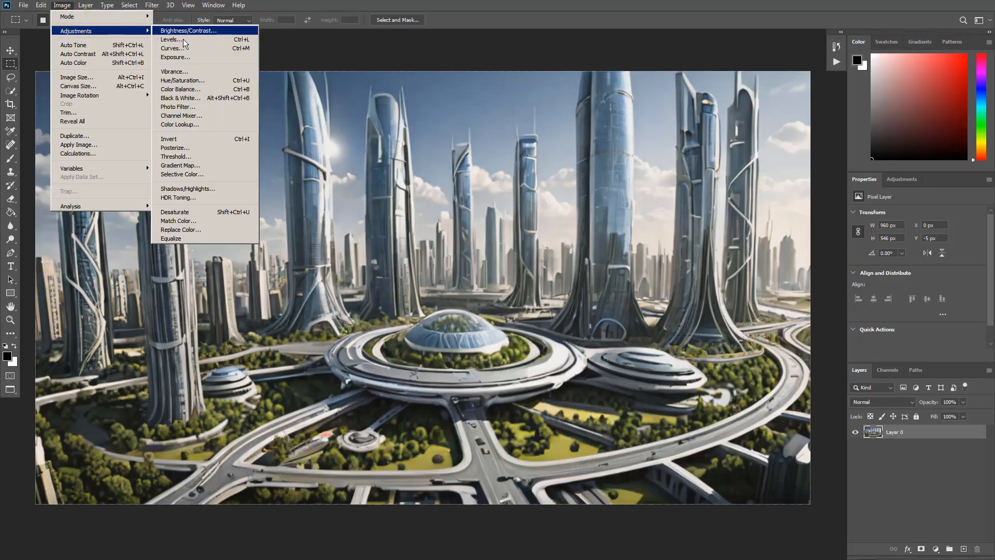
click(196, 70)
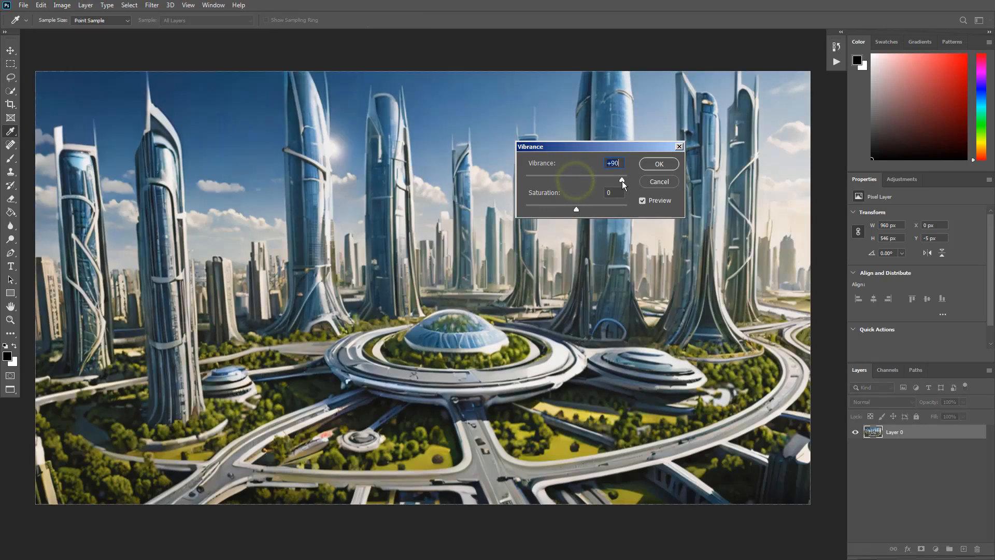
drag(576, 210, 599, 209)
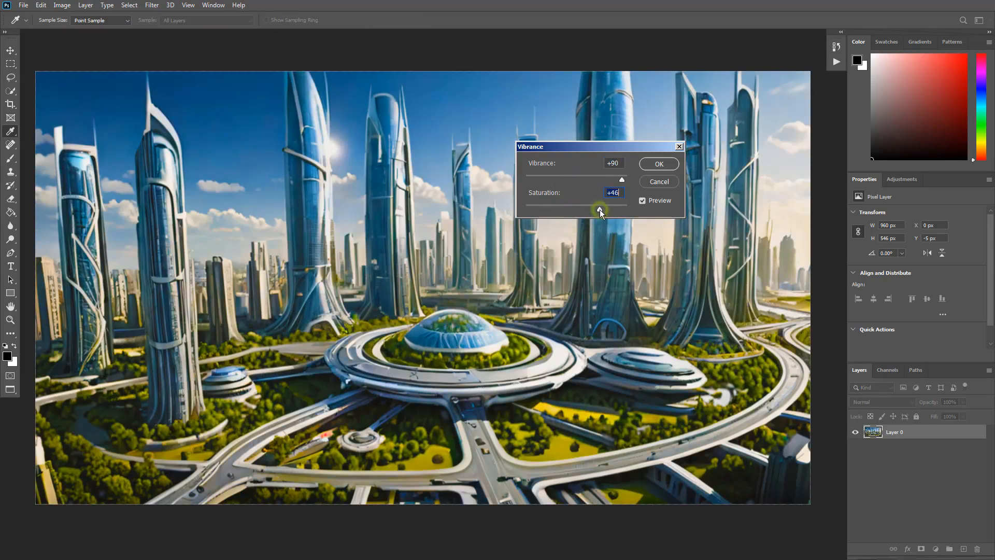
click(651, 164)
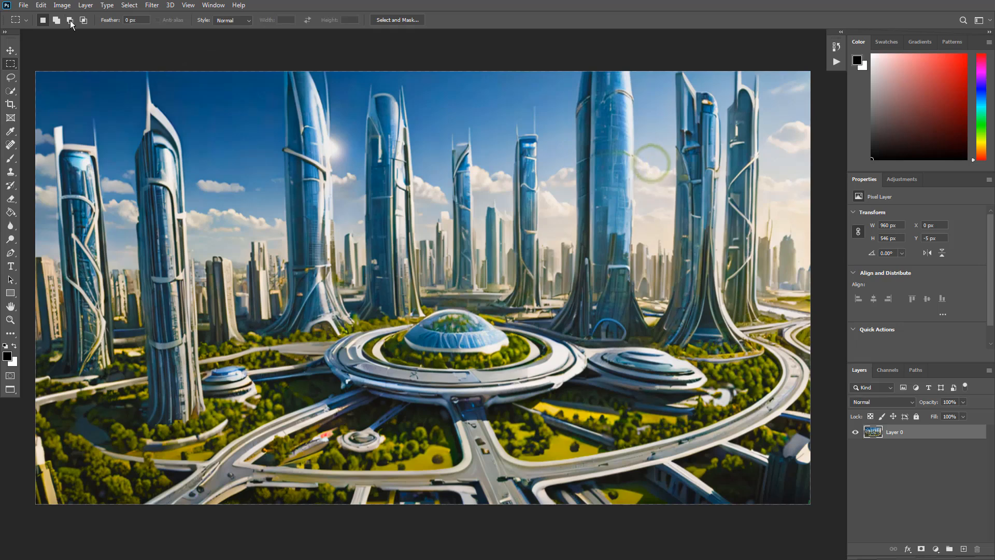
Apply Auto Contrast twice to the city image, followed by Auto Color
click(62, 5)
click(82, 54)
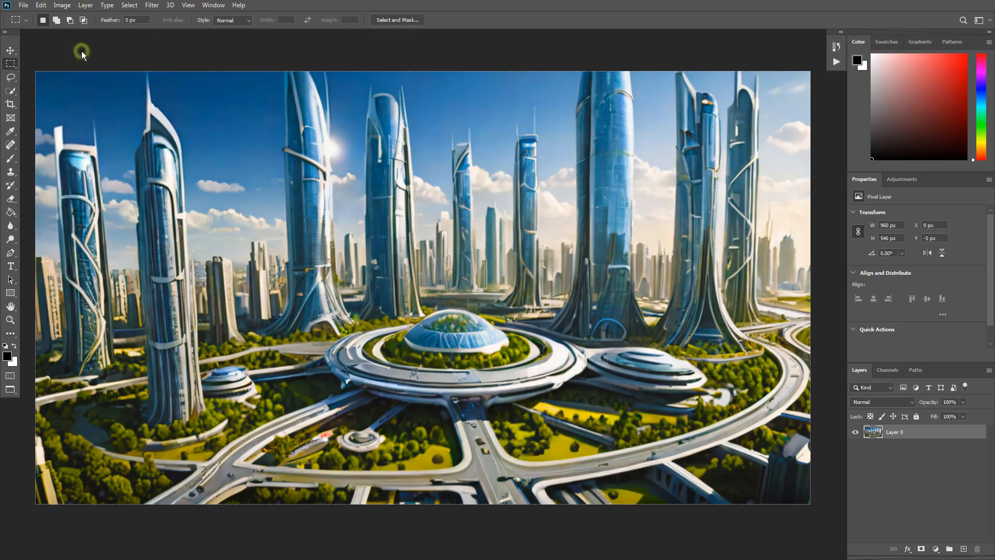
click(62, 5)
click(82, 54)
click(62, 5)
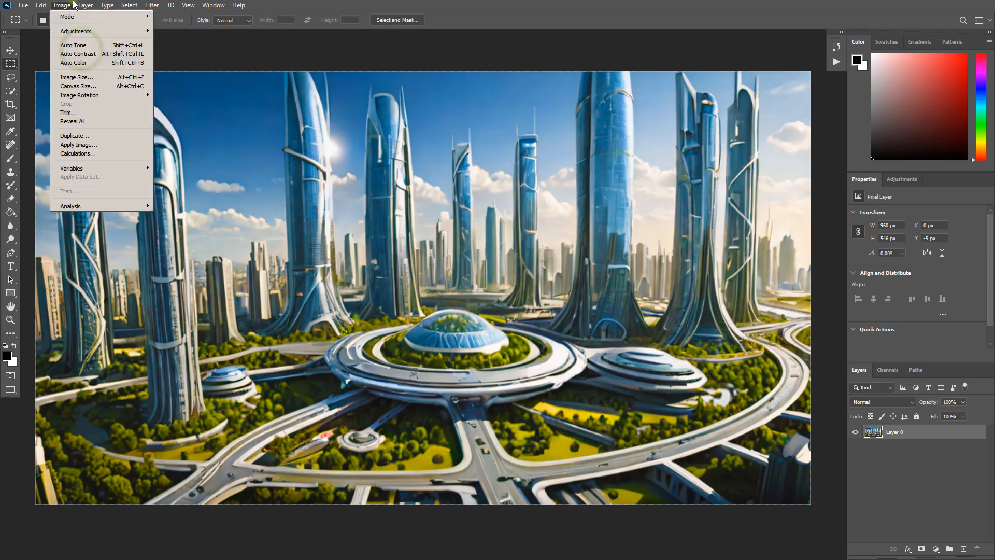
click(81, 62)
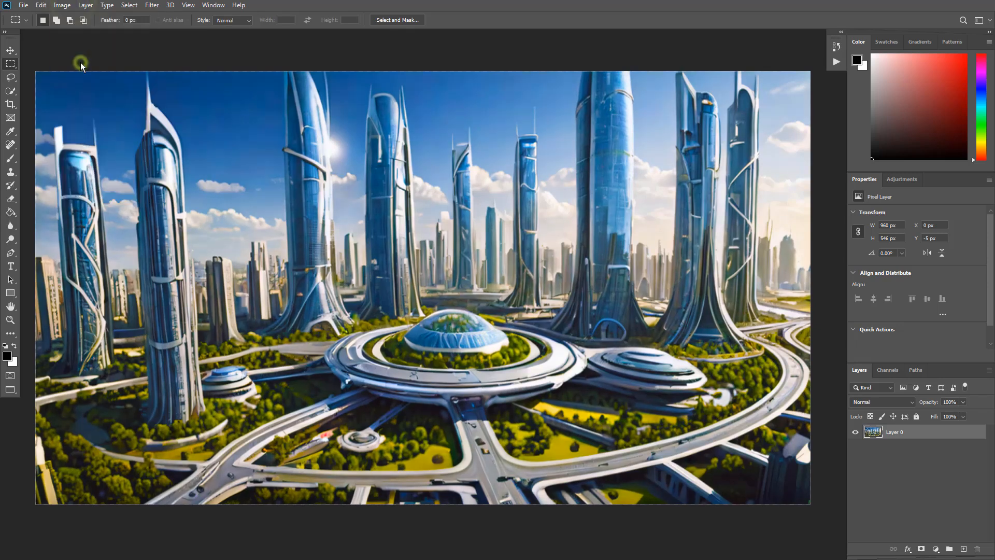
Apply a Levels adjustment to the city image with the RGB midtone input level at 0.96
click(69, 6)
mouse_move(83, 33)
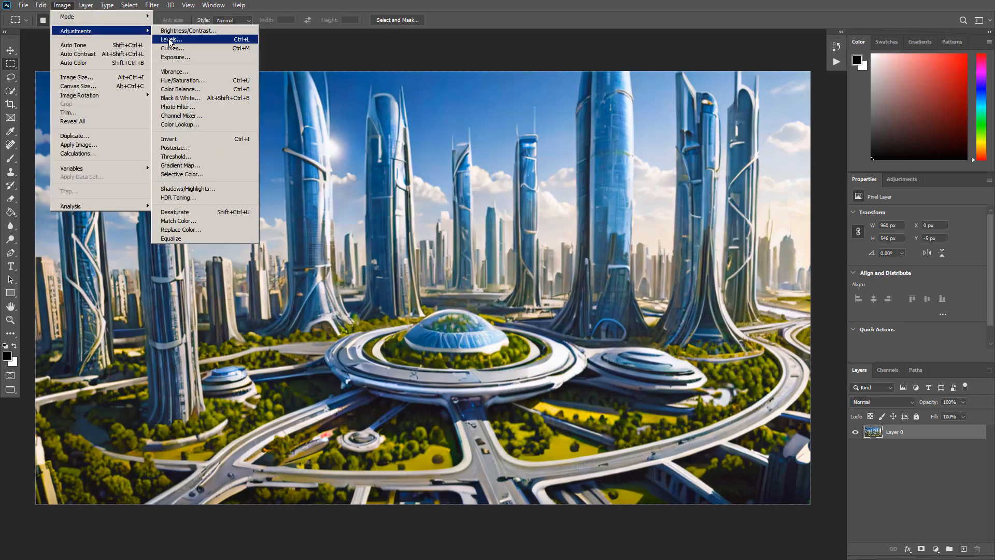
click(169, 40)
drag(633, 228, 638, 226)
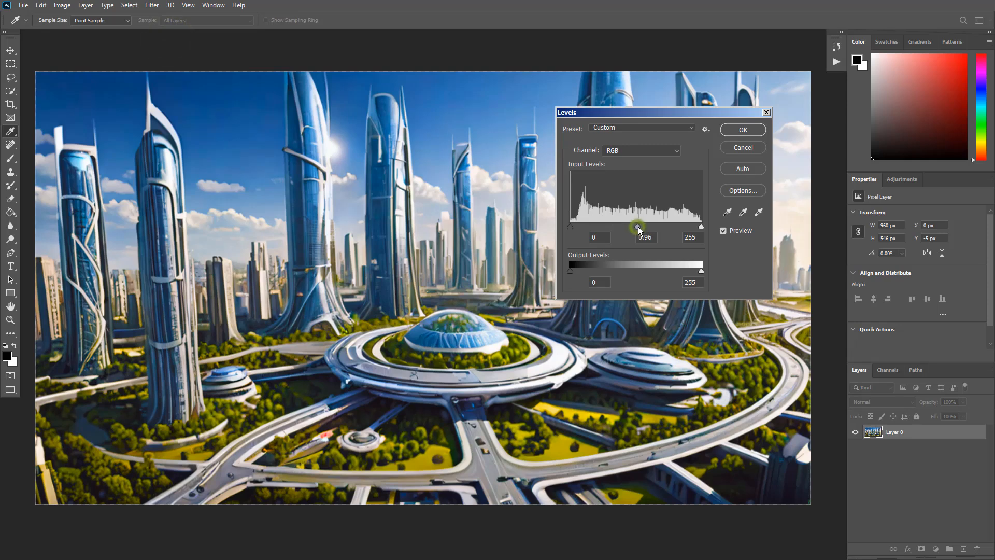
click(743, 129)
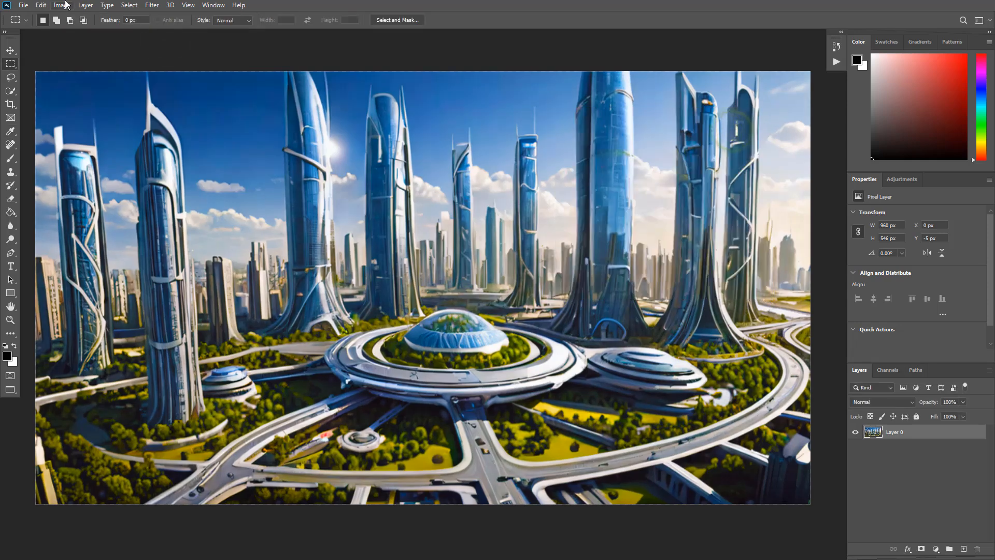
Apply an Exposure adjustment to the city image with exposure +0.24 and offset -0.002
click(62, 5)
mouse_move(75, 35)
click(187, 58)
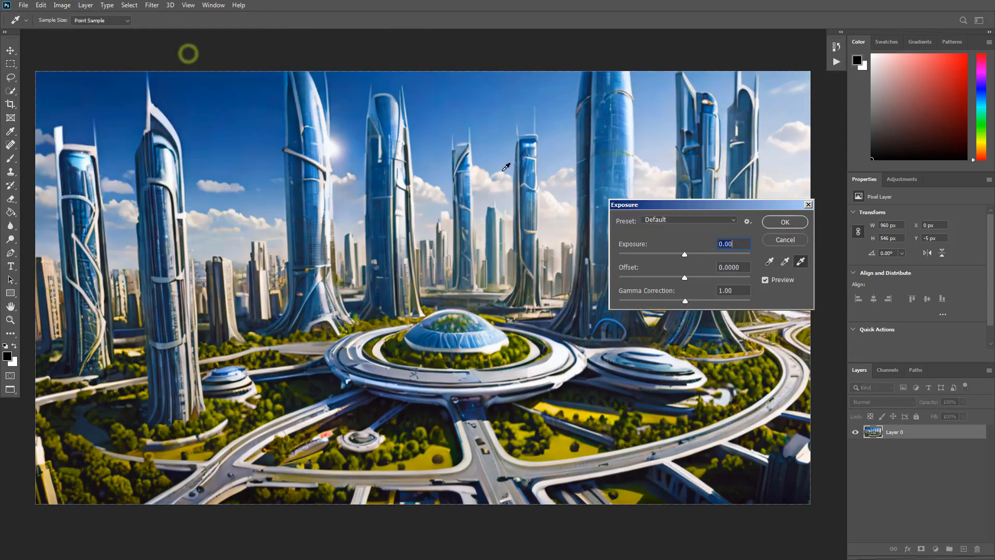
drag(685, 254, 684, 278)
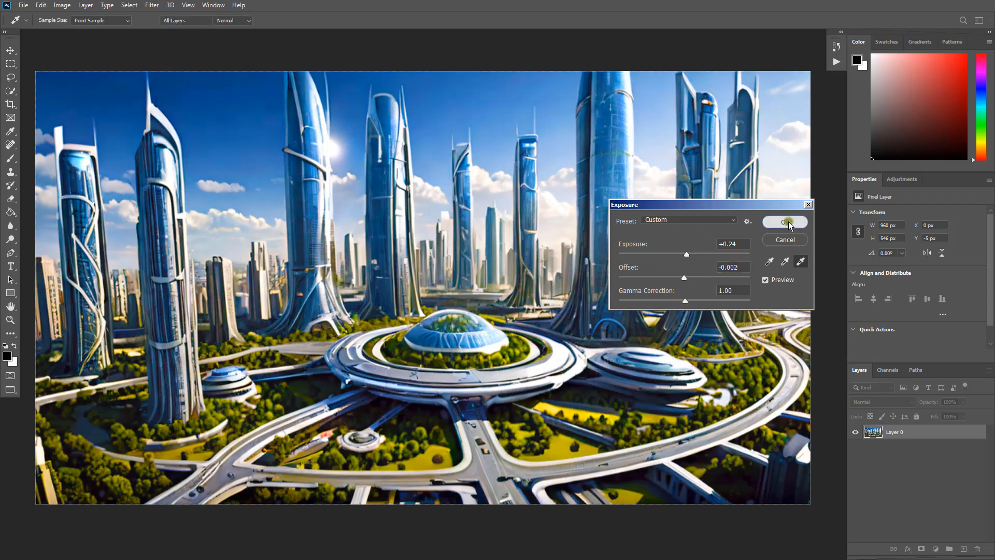
click(788, 221)
Compare the city image's earlier history states with the final Exposure state, ending on the Exposure state
click(837, 46)
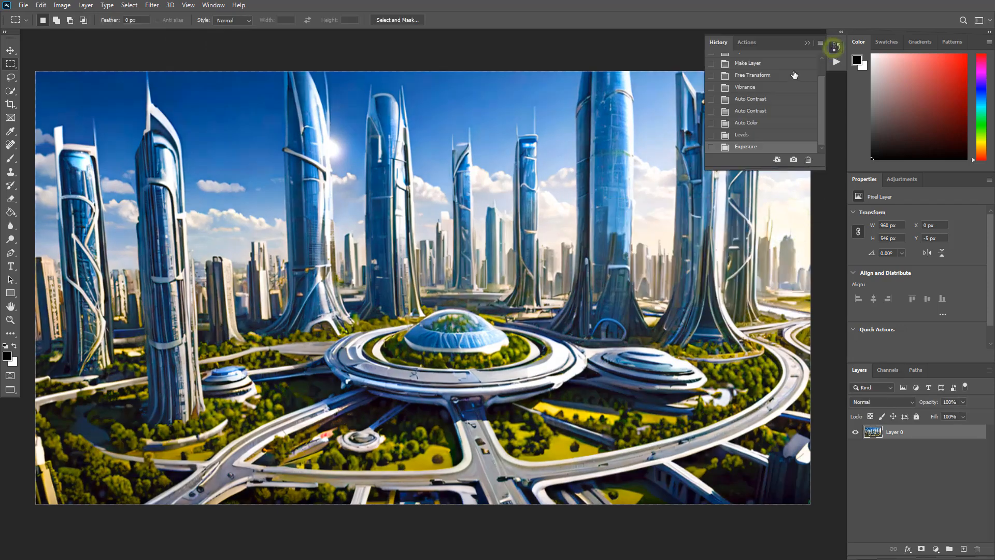
click(759, 59)
scroll(759, 68, down, 1)
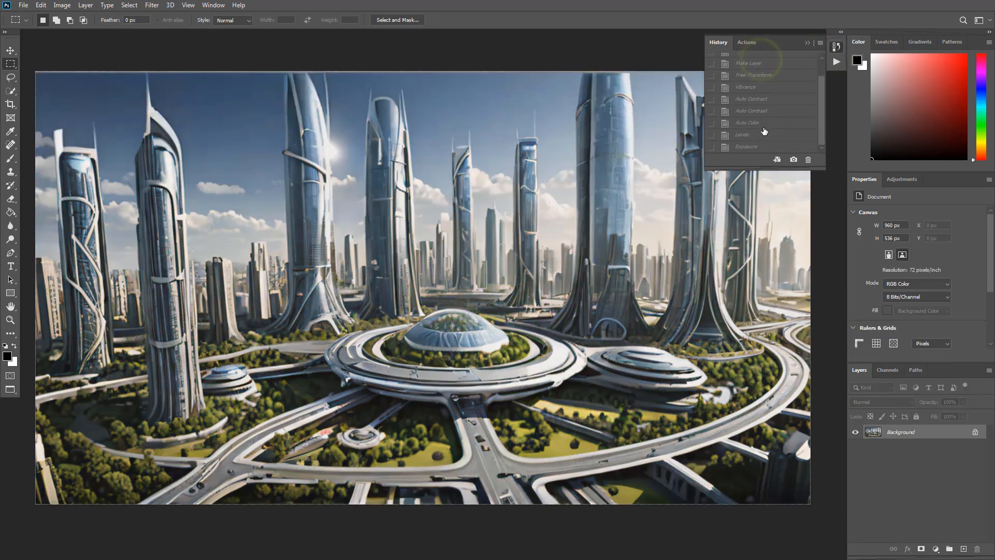
click(759, 149)
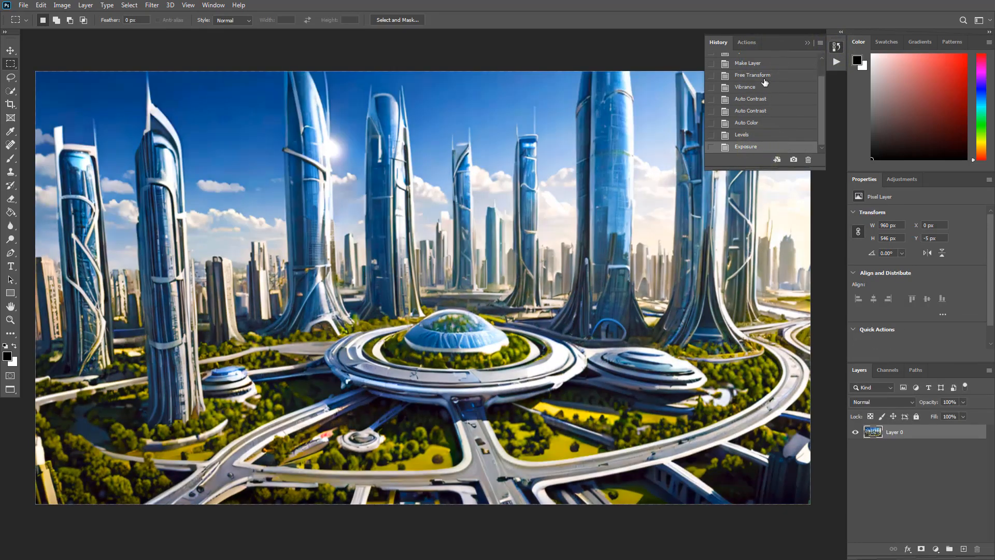
click(764, 87)
click(759, 149)
click(751, 98)
click(760, 148)
click(837, 46)
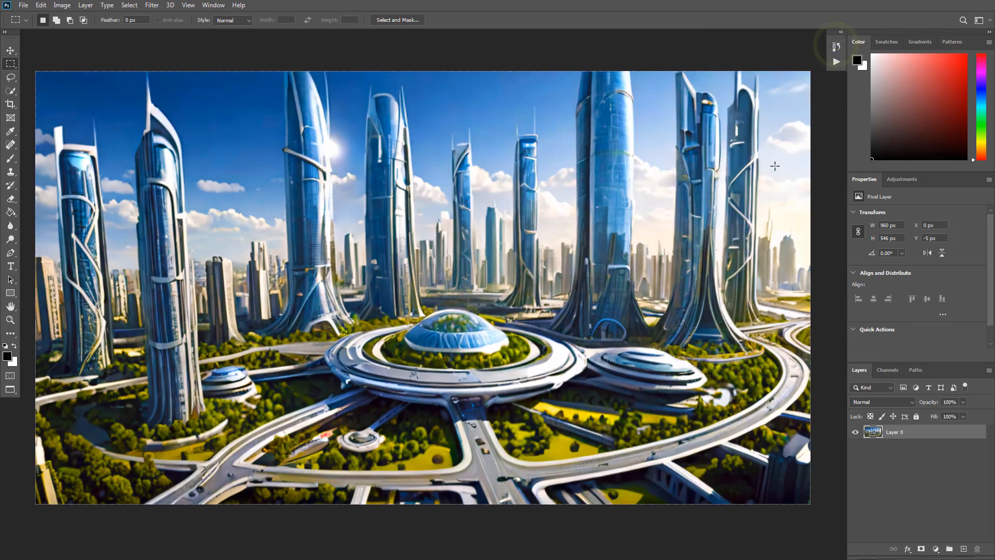